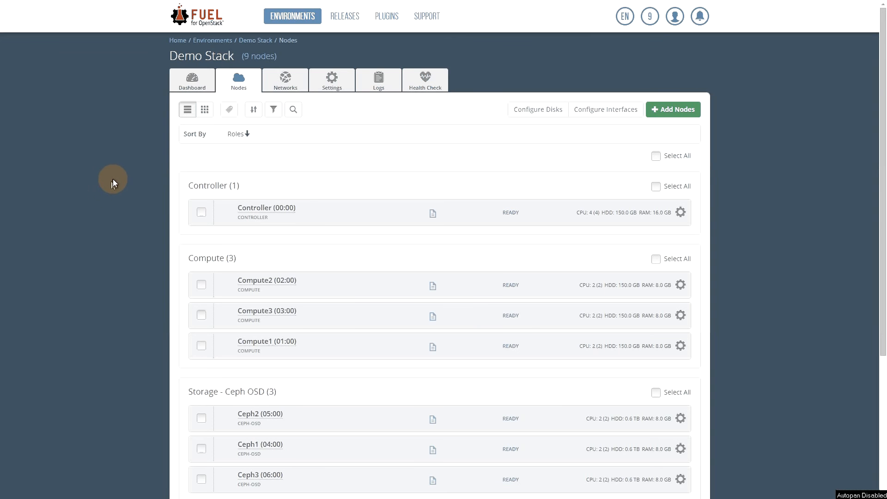
Open the Demo Stack Dashboard, which shows the deployment done and status Operational
{"action": "scroll", "coordinate": [115, 180], "scroll_direction": "down", "scroll_amount": 1}
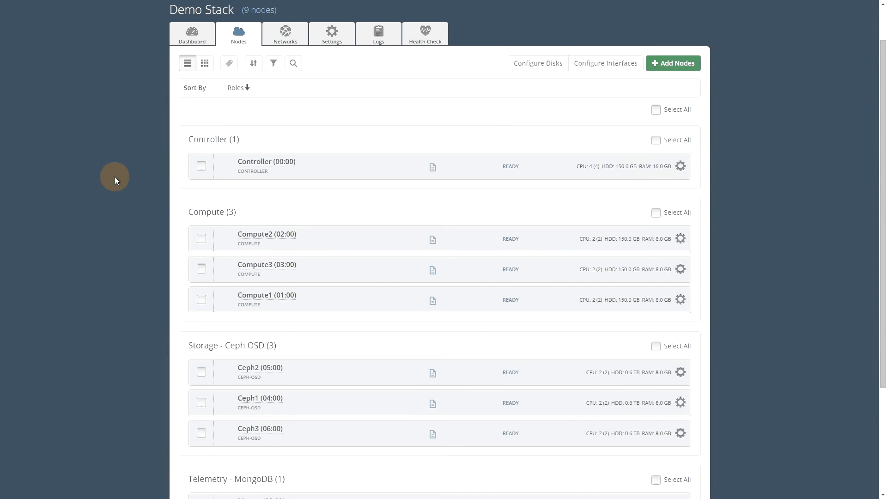
{"action": "scroll", "coordinate": [116, 178], "scroll_direction": "up", "scroll_amount": 1}
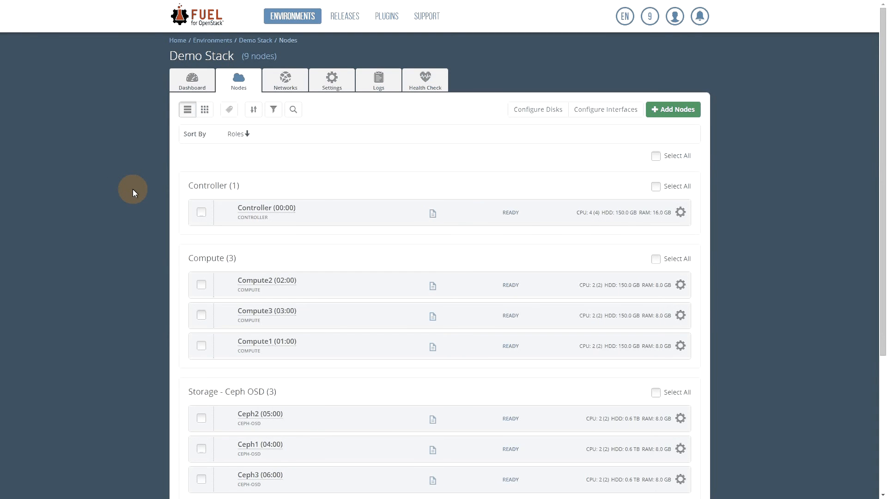
{"action": "left_click", "coordinate": [194, 81]}
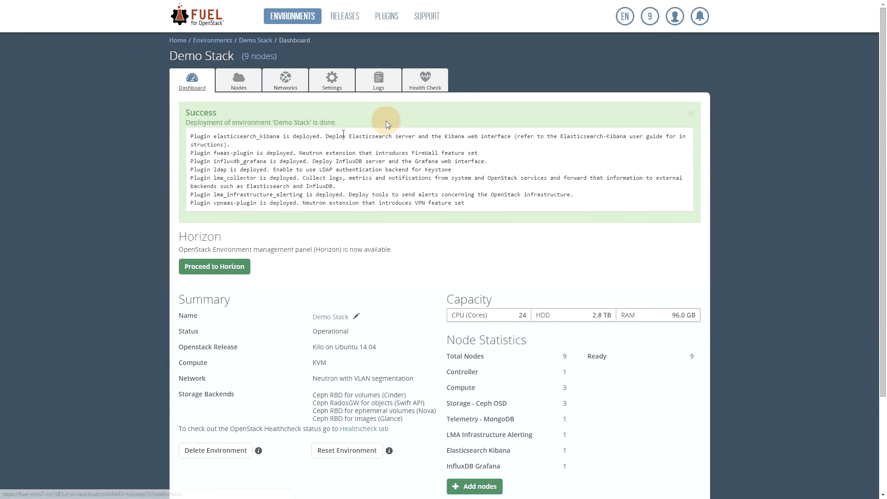
Open Demo Stack's Health Check and scroll through the sanity, functional, HA and platform suites
{"action": "left_click", "coordinate": [425, 81]}
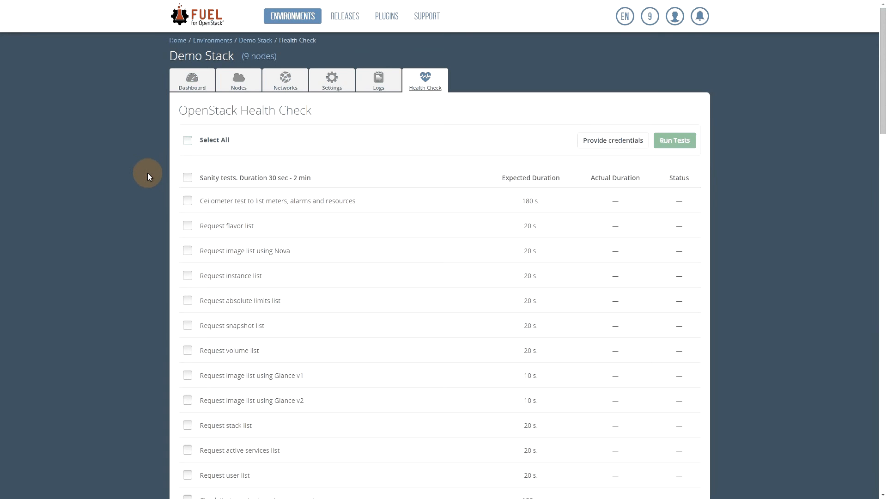
{"action": "scroll", "coordinate": [151, 180], "scroll_direction": "down", "scroll_amount": 6}
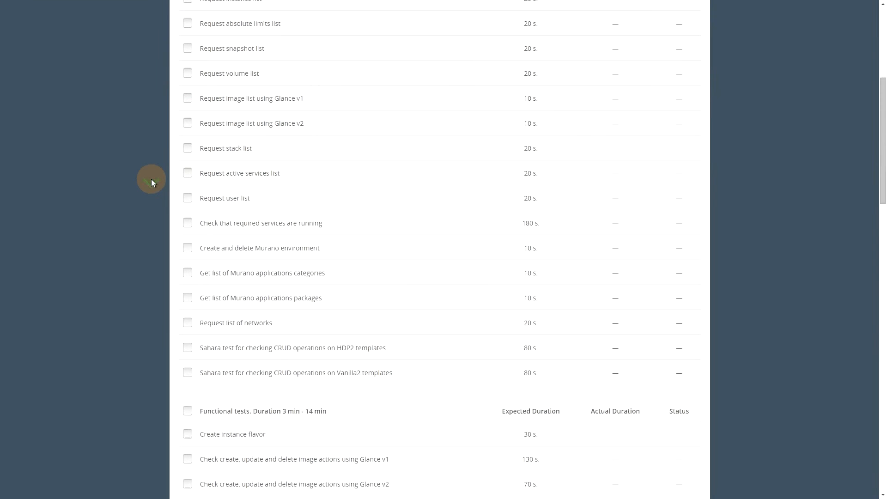
{"action": "scroll", "coordinate": [151, 179], "scroll_direction": "down", "scroll_amount": 7}
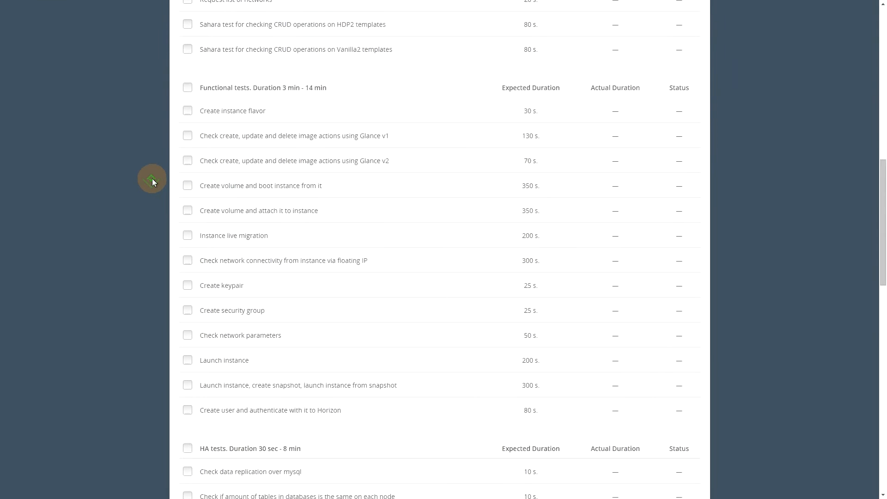
{"action": "scroll", "coordinate": [152, 179], "scroll_direction": "down", "scroll_amount": 5}
{"action": "scroll", "coordinate": [153, 180], "scroll_direction": "down", "scroll_amount": 2}
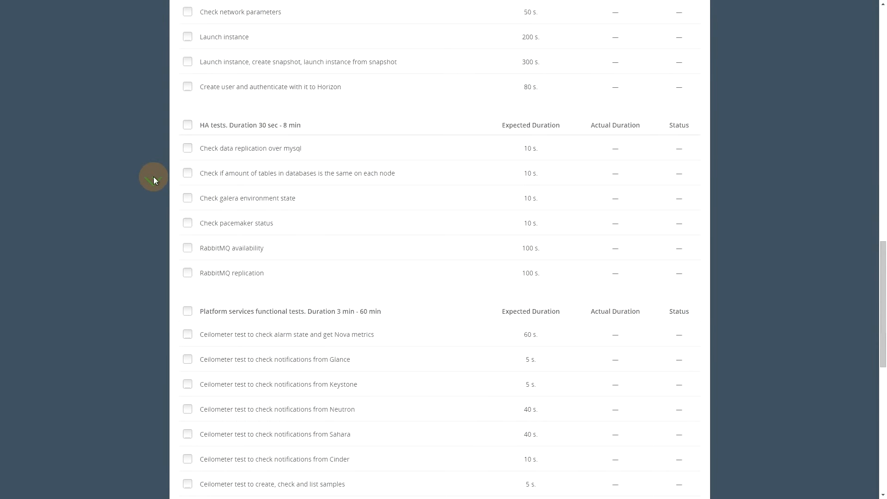
{"action": "scroll", "coordinate": [157, 175], "scroll_direction": "up", "scroll_amount": 20}
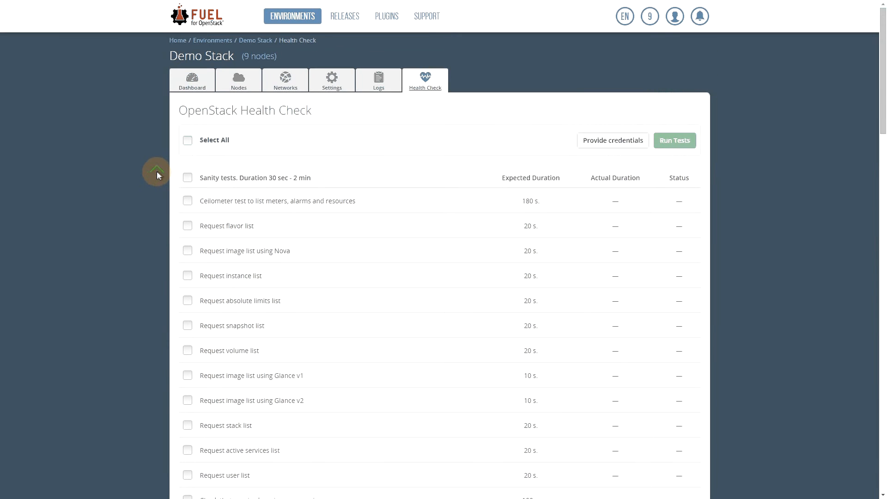
{"action": "scroll", "coordinate": [175, 184], "scroll_direction": "down", "scroll_amount": 1}
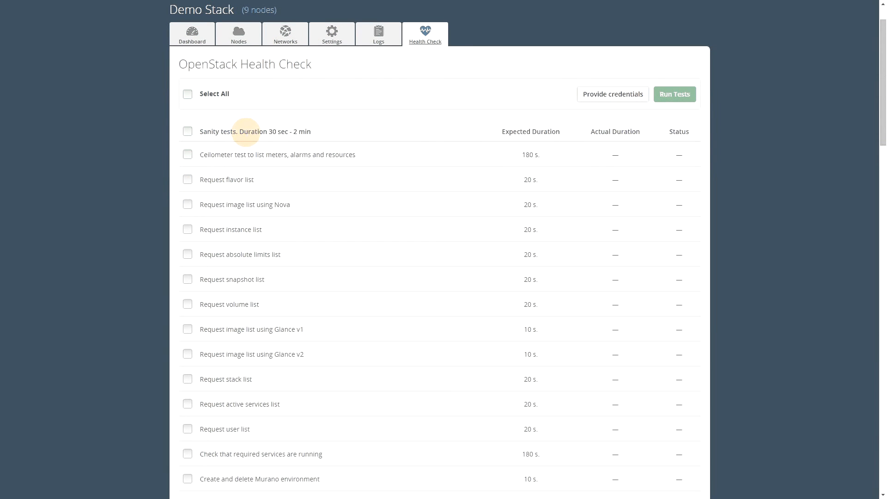
{"action": "left_click", "coordinate": [601, 97]}
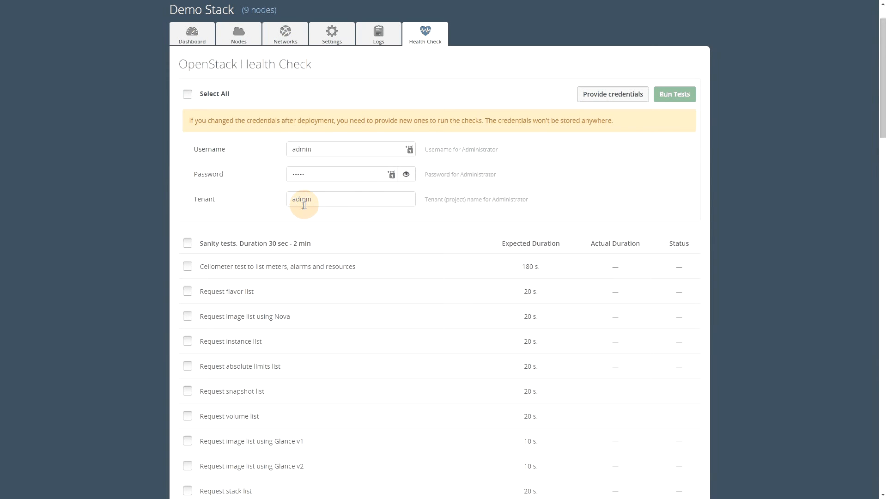
{"action": "left_click", "coordinate": [604, 93]}
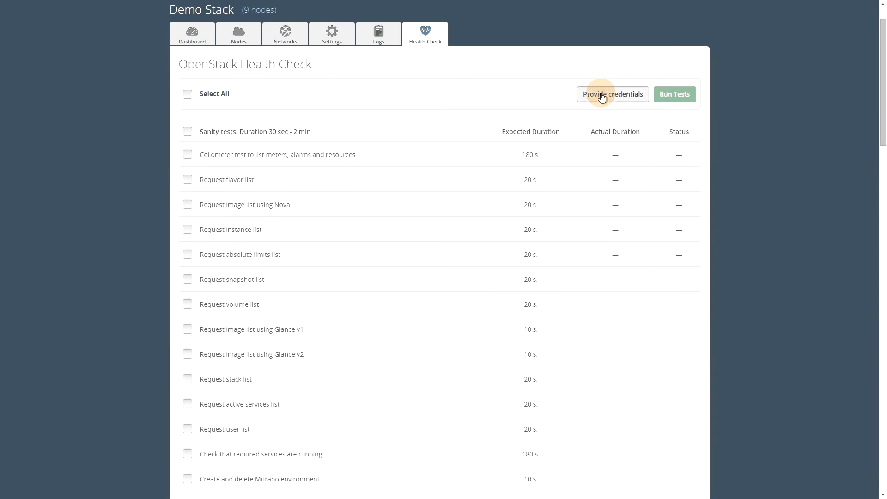
{"action": "scroll", "coordinate": [109, 176], "scroll_direction": "down", "scroll_amount": 1}
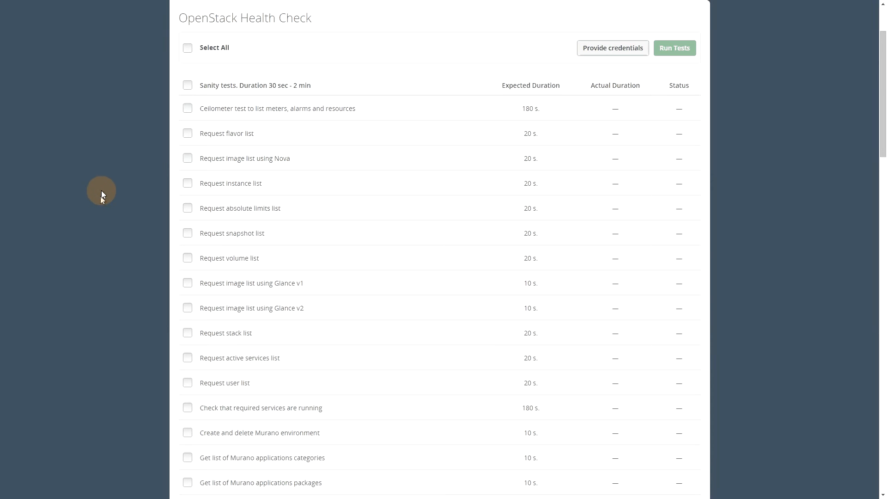
{"action": "scroll", "coordinate": [267, 164], "scroll_direction": "down", "scroll_amount": 6}
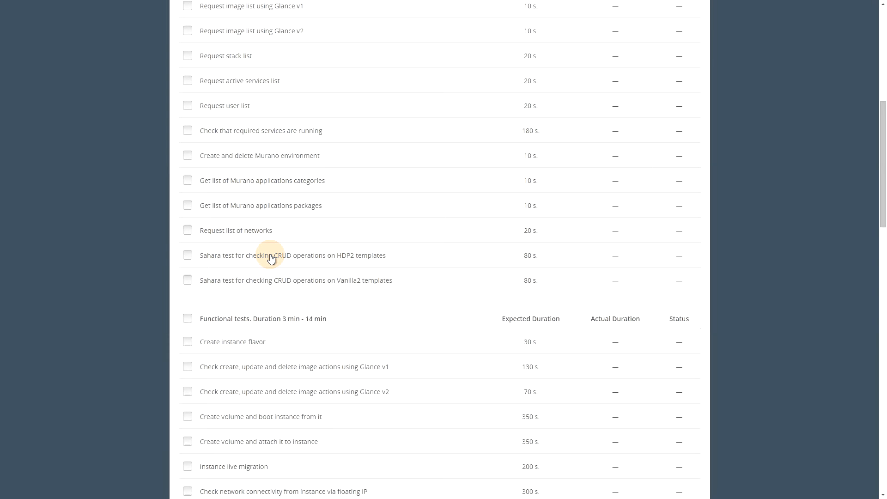
{"action": "scroll", "coordinate": [106, 289], "scroll_direction": "down", "scroll_amount": 3}
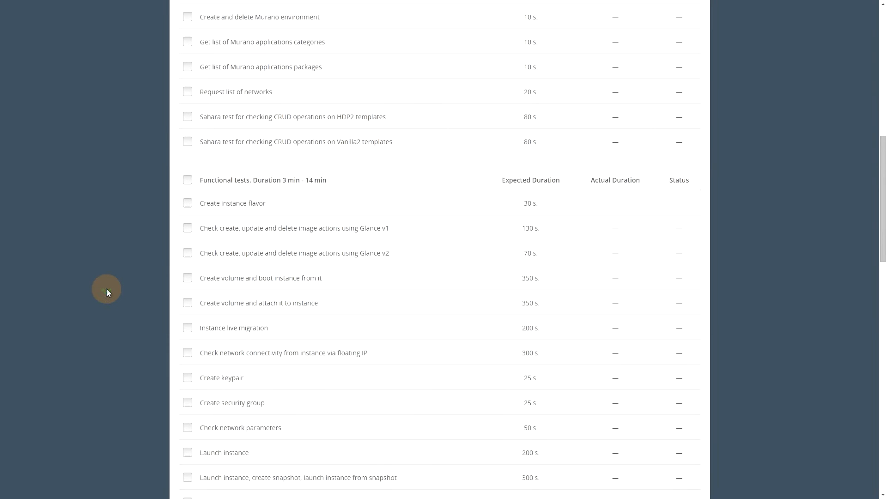
{"action": "scroll", "coordinate": [106, 289], "scroll_direction": "down", "scroll_amount": 1}
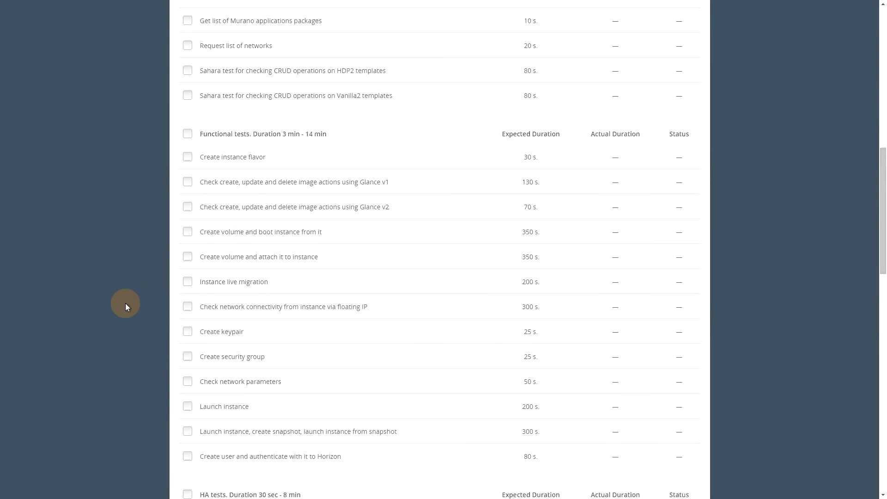
{"action": "scroll", "coordinate": [126, 307], "scroll_direction": "down", "scroll_amount": 8}
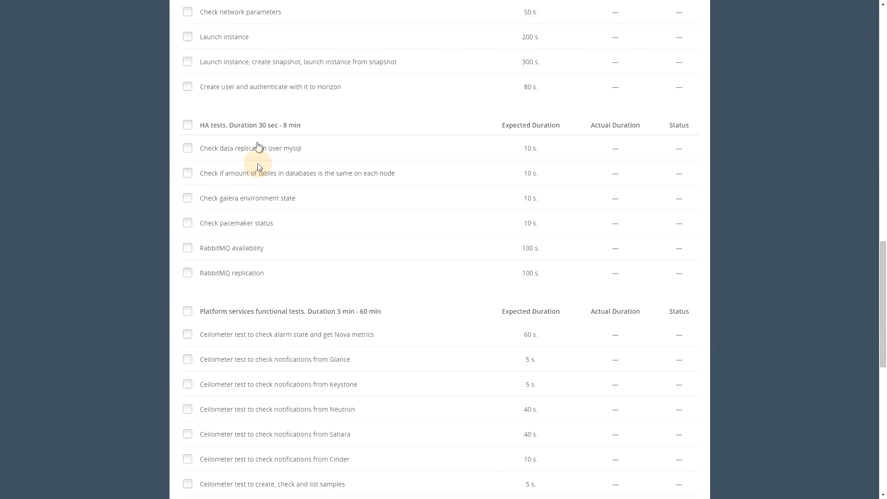
Scroll to the bottom of the unrun Health Check test list and back up
{"action": "scroll", "coordinate": [57, 226], "scroll_direction": "down", "scroll_amount": 1}
{"action": "scroll", "coordinate": [58, 226], "scroll_direction": "down", "scroll_amount": 1}
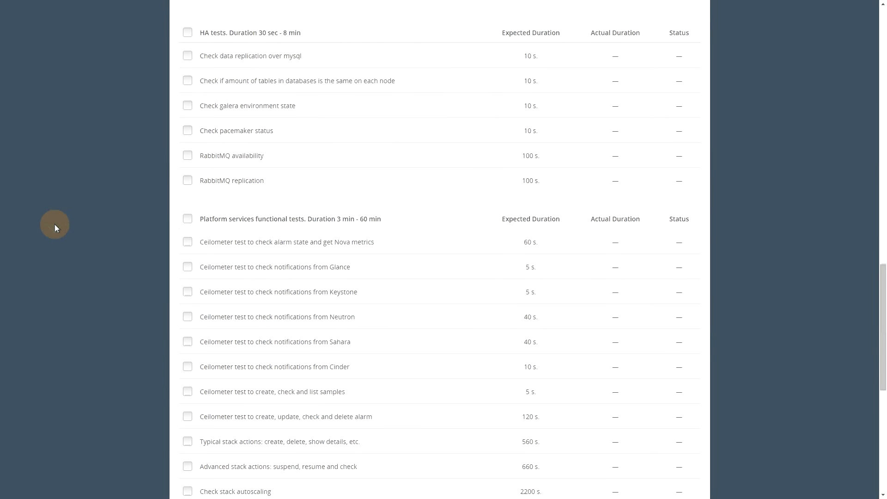
{"action": "scroll", "coordinate": [55, 224], "scroll_direction": "down", "scroll_amount": 4}
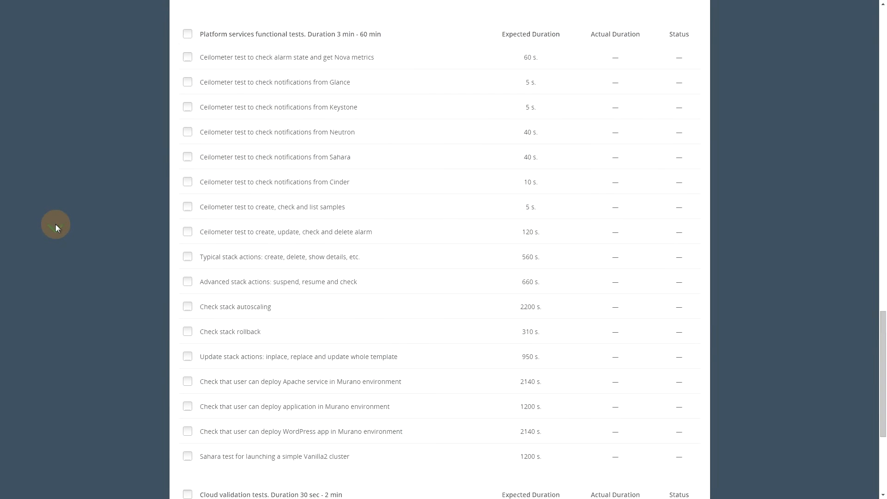
{"action": "scroll", "coordinate": [76, 254], "scroll_direction": "down", "scroll_amount": 5}
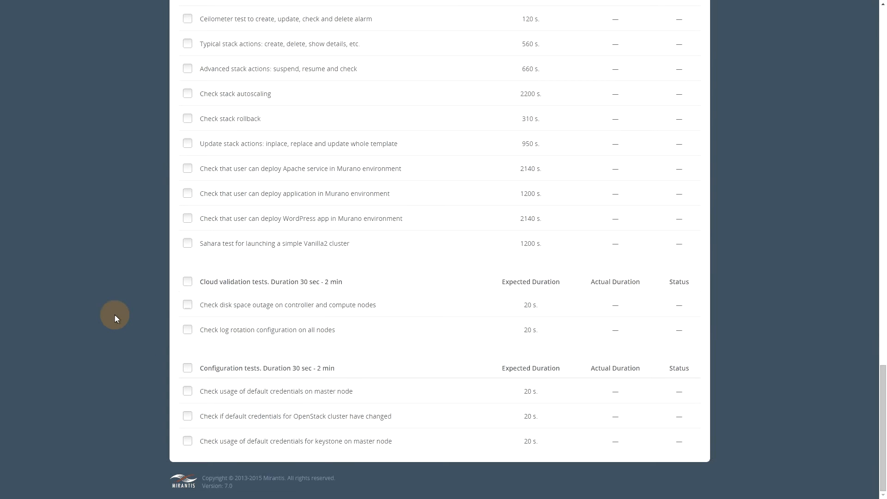
{"action": "scroll", "coordinate": [115, 315], "scroll_direction": "up", "scroll_amount": 15}
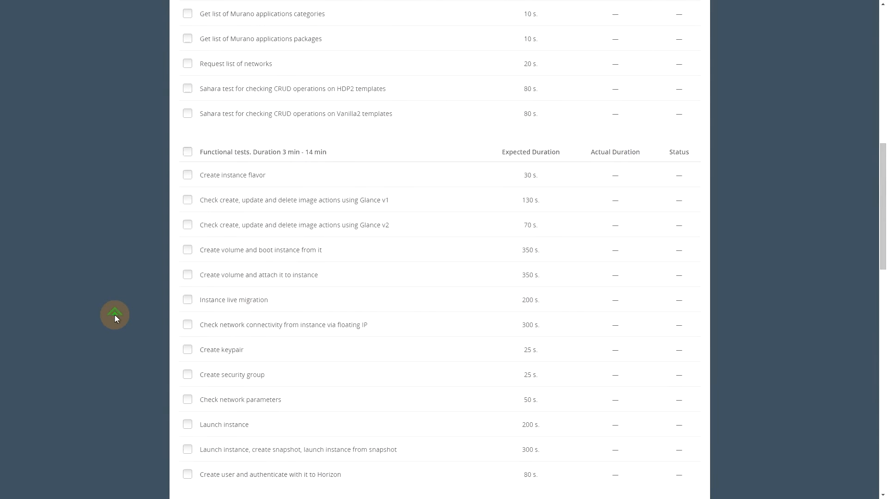
{"action": "scroll", "coordinate": [115, 315], "scroll_direction": "up", "scroll_amount": 10}
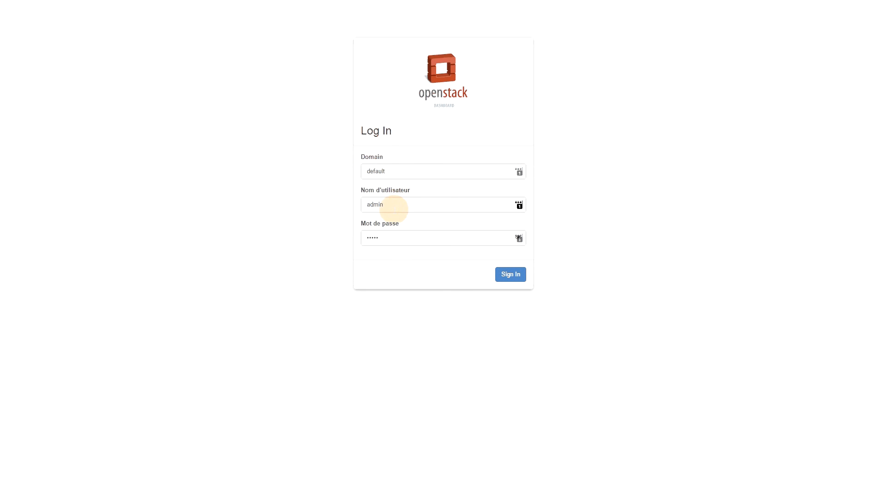
Sign in to Horizon as administrator to reach the project Compute Overview
{"action": "left_click", "coordinate": [510, 276]}
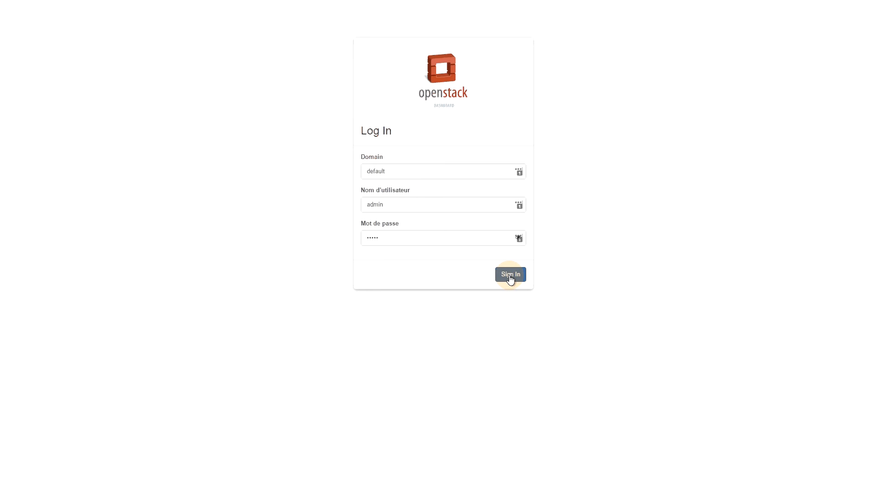
{"action": "left_click", "coordinate": [510, 275]}
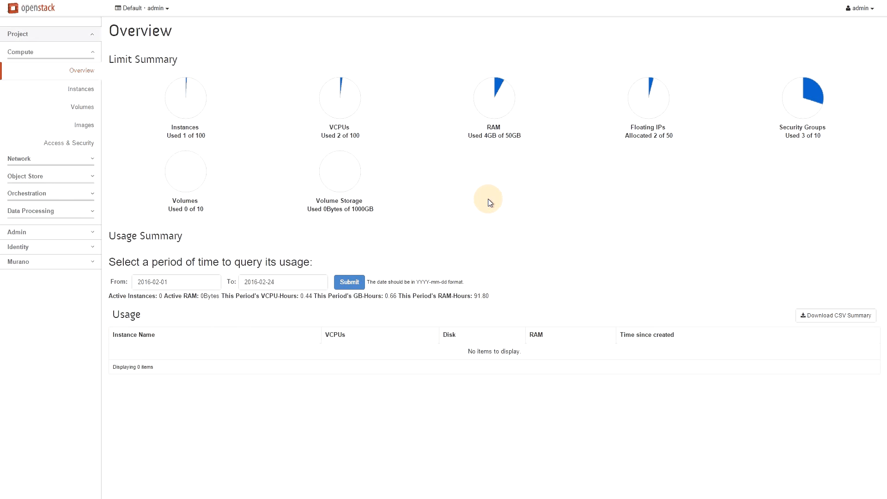
Browse the project's Firewalls and Virtual Private Network pages, then expand Data Processing
{"action": "left_click", "coordinate": [13, 158]}
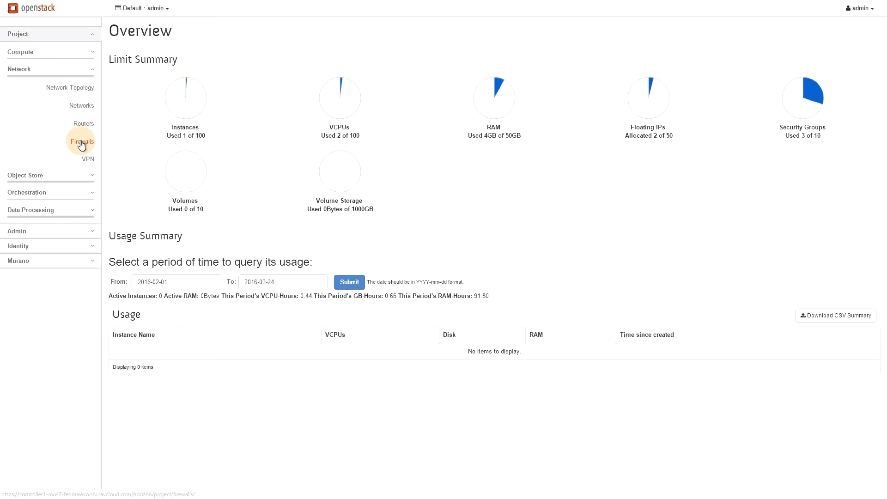
{"action": "left_click", "coordinate": [82, 144]}
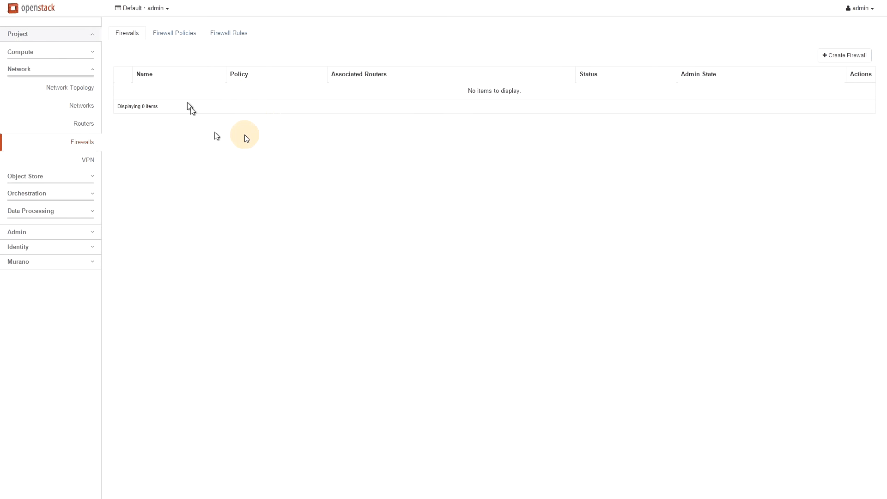
{"action": "left_click", "coordinate": [87, 161]}
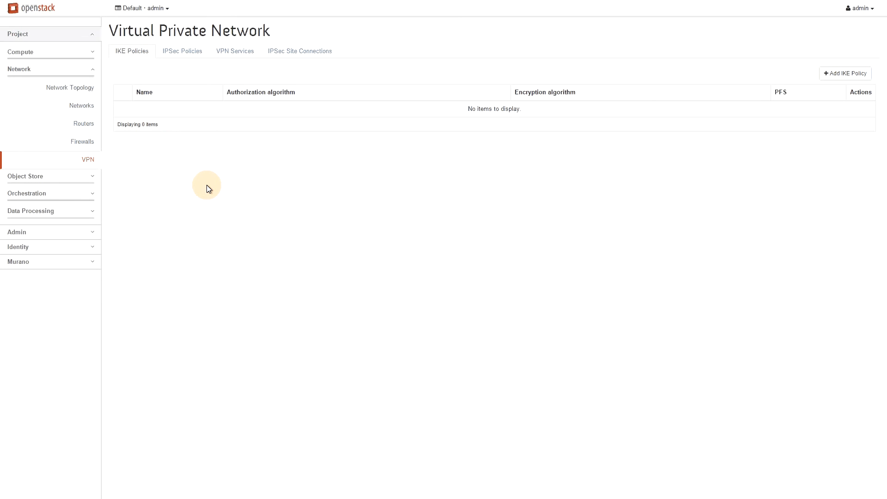
{"action": "left_click", "coordinate": [74, 217]}
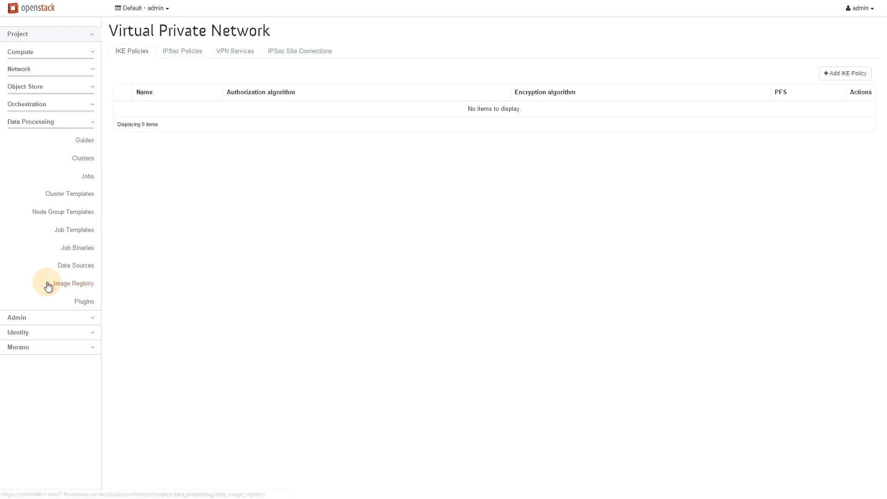
Open the Data Processing Image Registry
{"action": "left_click", "coordinate": [83, 284]}
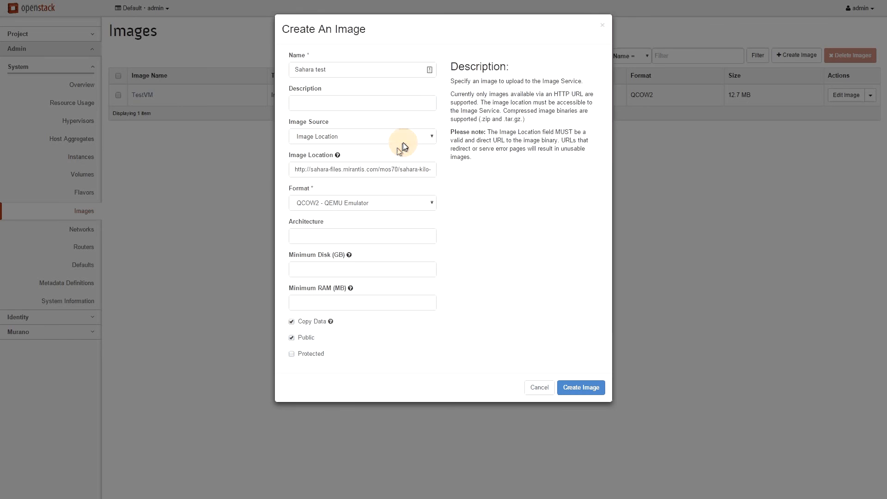
Review the vanilla Ubuntu 14.04 qcow2 image URL and create the Sahara test image
{"action": "left_click", "coordinate": [391, 169]}
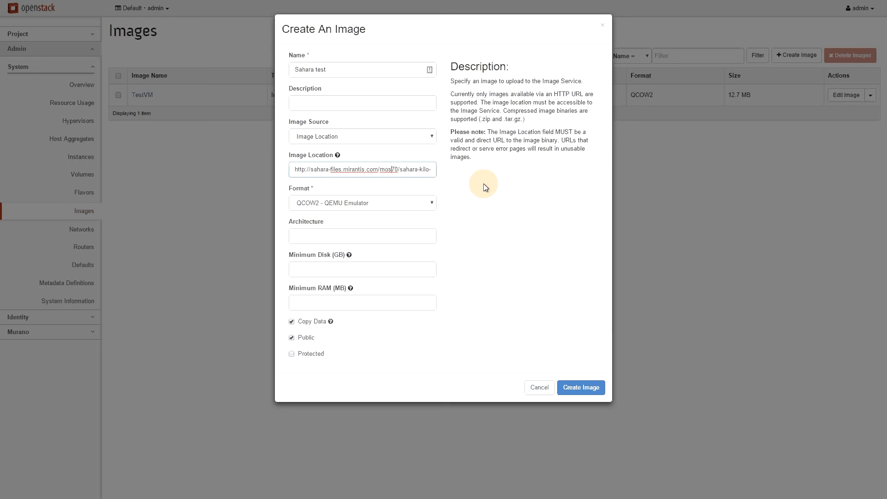
{"action": "key", "text": "End"}
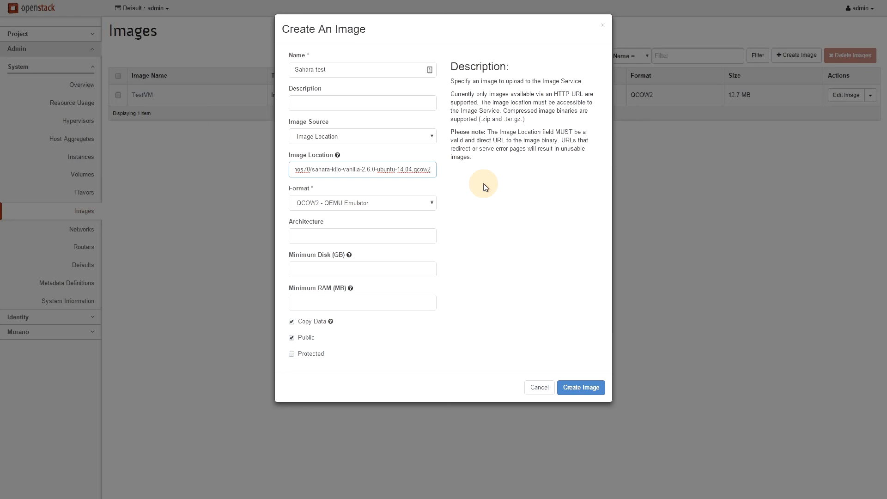
{"action": "key", "text": "Home"}
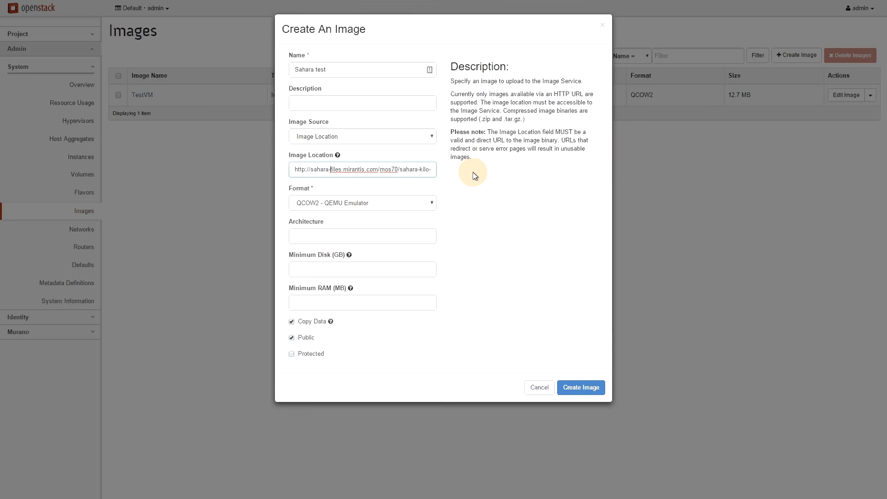
{"action": "key", "text": "Right"}
{"action": "key", "text": "Right"}
{"action": "key", "text": "Right"}
{"action": "key", "text": "Right"}
{"action": "key", "text": "Right"}
{"action": "key", "text": "Right"}
{"action": "key", "text": "Right"}
{"action": "key", "text": "Right"}
{"action": "key", "text": "Right"}
{"action": "key", "text": "Right"}
{"action": "key", "text": "Right"}
{"action": "key", "text": "Right"}
{"action": "key", "text": "Right"}
{"action": "key", "text": "Right"}
{"action": "key", "text": "Right"}
{"action": "key", "text": "Right"}
{"action": "key", "text": "Right"}
{"action": "key", "text": "Right"}
{"action": "key", "text": "Right"}
{"action": "key", "text": "Right"}
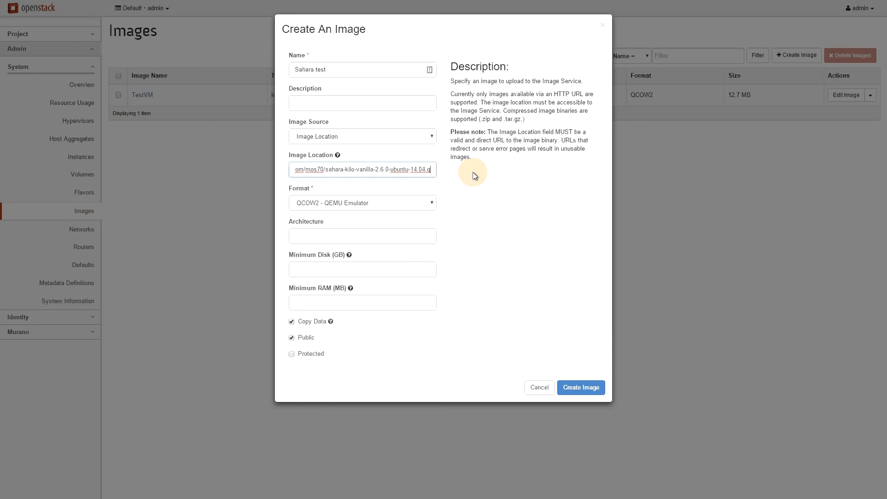
{"action": "key", "text": "Right"}
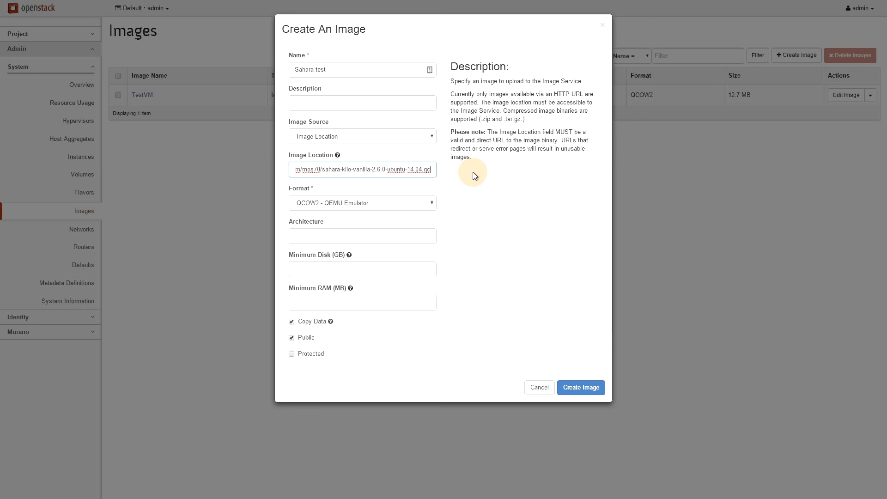
{"action": "key", "text": "Right"}
{"action": "key", "text": "Right"}
{"action": "key", "text": "Right"}
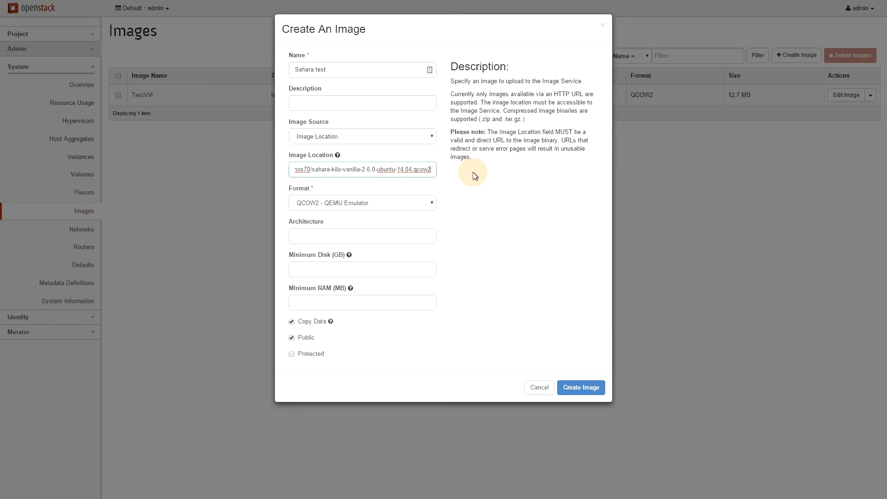
{"action": "left_click", "coordinate": [581, 387]}
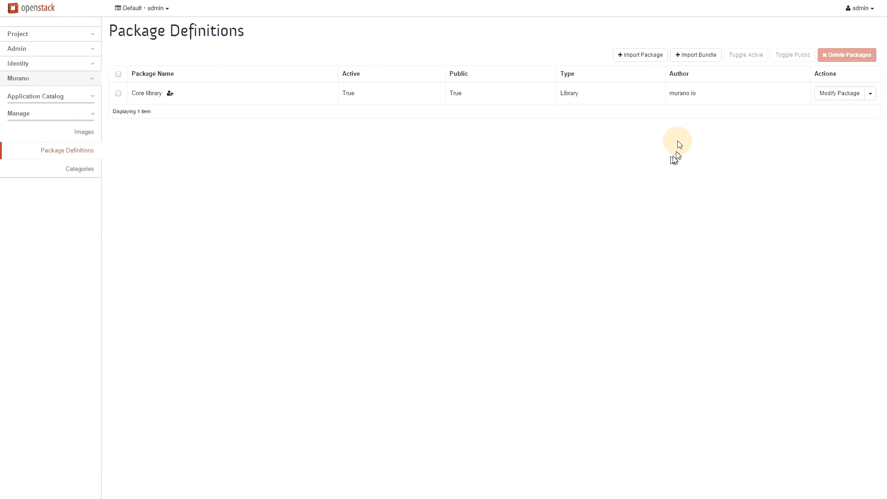
Start a Murano package import, trying URL before setting Package Source to Repository
{"action": "left_click", "coordinate": [656, 56]}
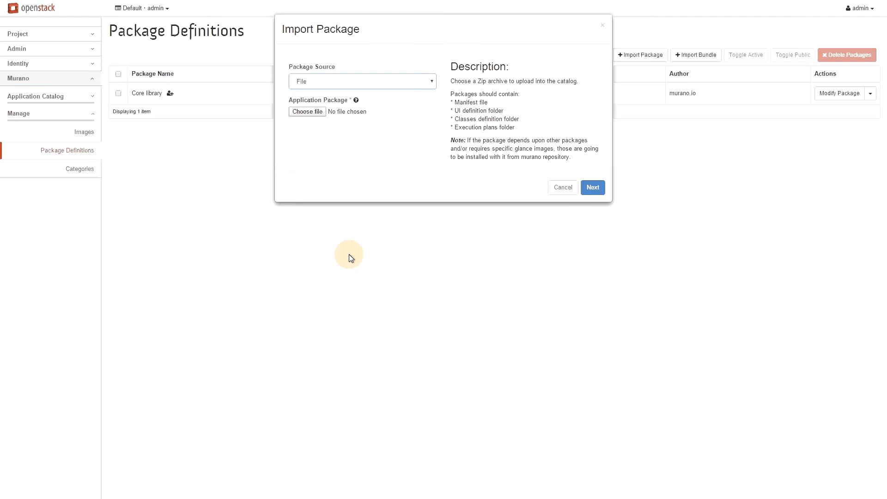
{"action": "left_click", "coordinate": [331, 80]}
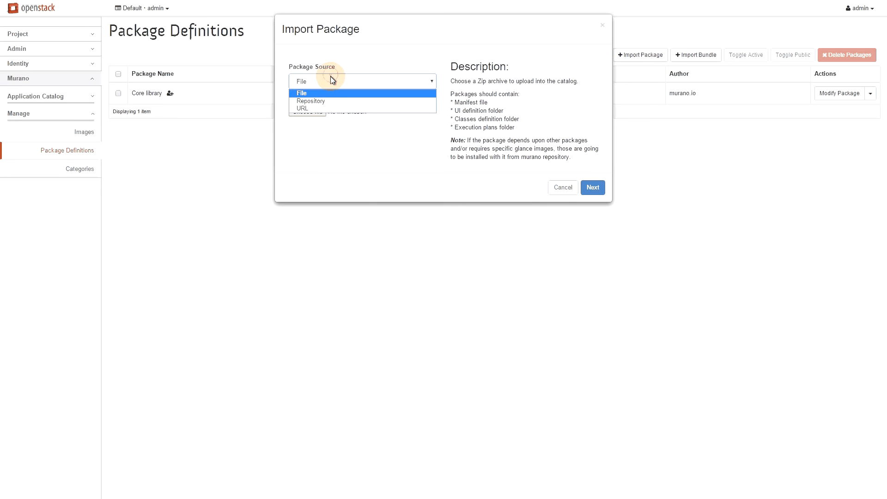
{"action": "left_click", "coordinate": [309, 108]}
{"action": "left_click", "coordinate": [358, 115]}
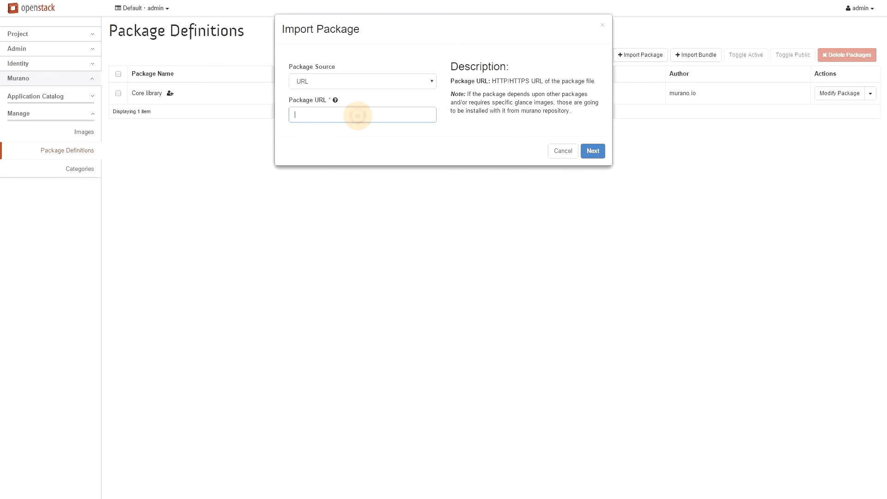
{"action": "type", "text": "i"}
{"action": "left_click", "coordinate": [318, 86]}
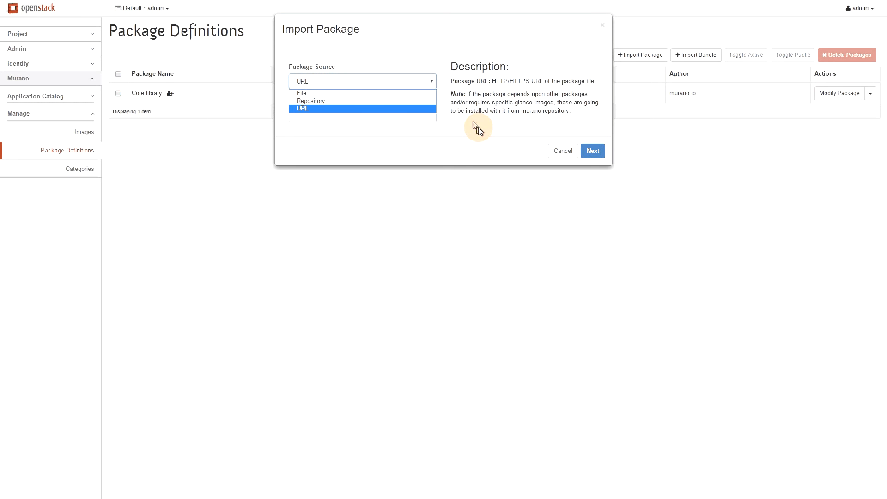
{"action": "left_click", "coordinate": [362, 101]}
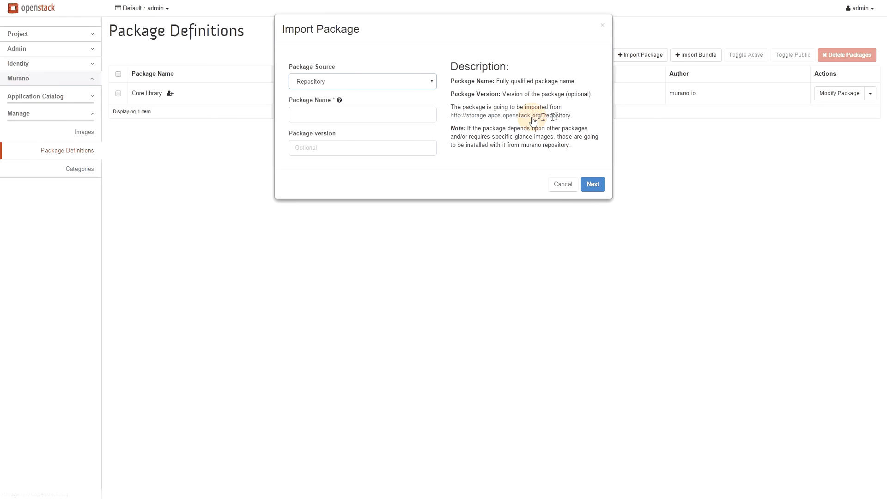
Enter io.murano.apps.WordPress as the package name and continue the import
{"action": "left_click", "coordinate": [353, 113]}
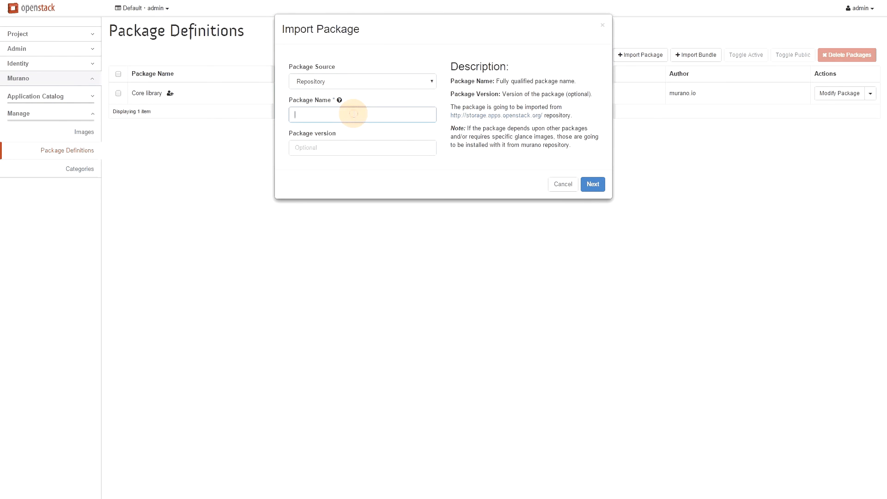
{"action": "left_click", "coordinate": [337, 129]}
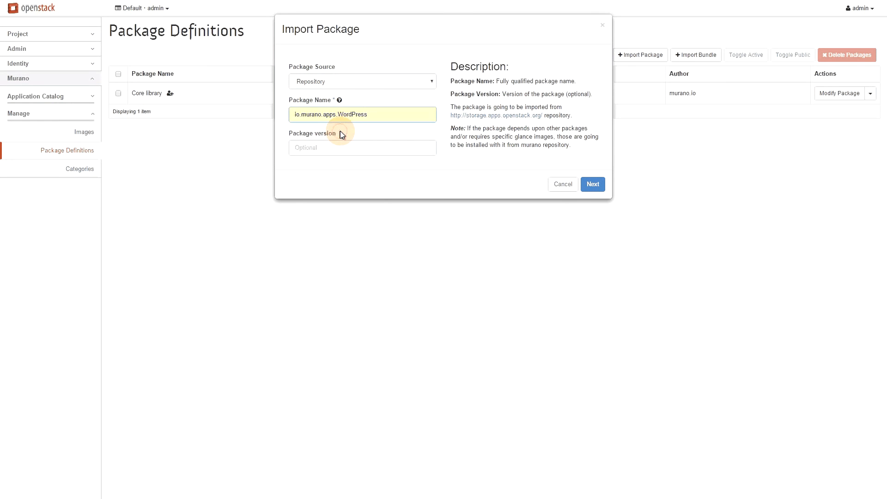
{"action": "left_click", "coordinate": [590, 185]}
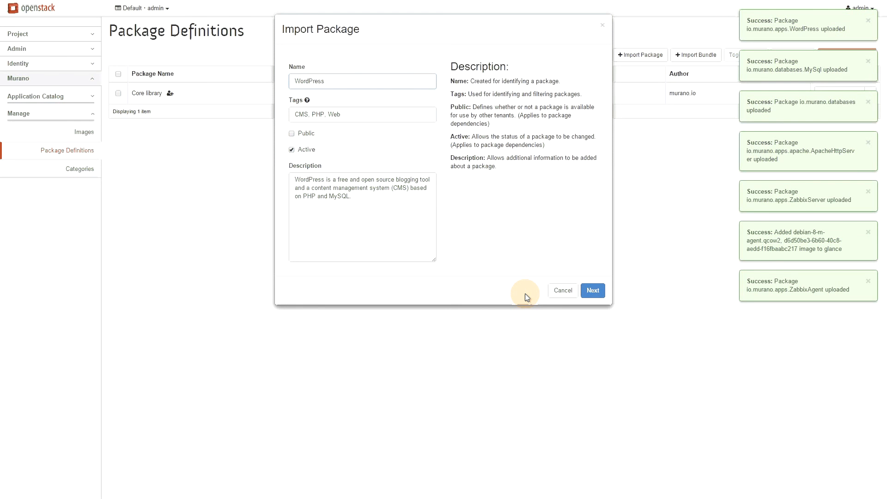
Make the WordPress package public and continue to the category selection
{"action": "left_click", "coordinate": [292, 134]}
{"action": "left_click", "coordinate": [592, 291]}
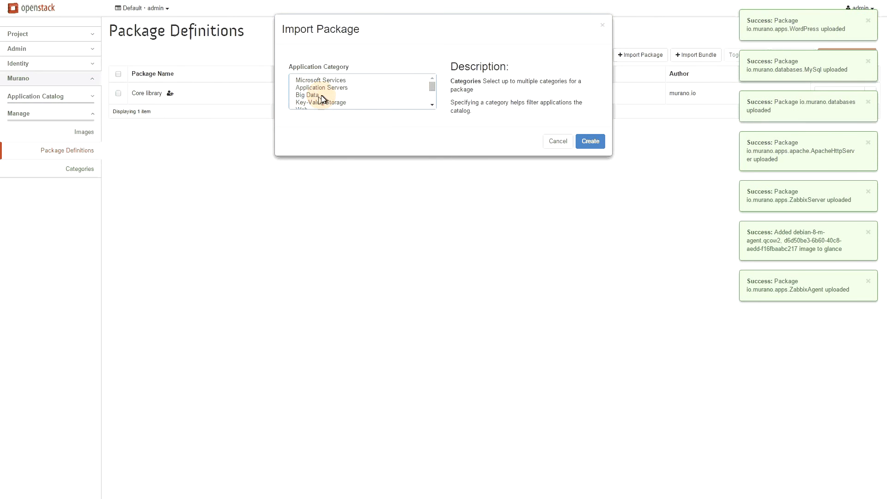
{"action": "scroll", "coordinate": [324, 97], "scroll_direction": "down", "scroll_amount": 2}
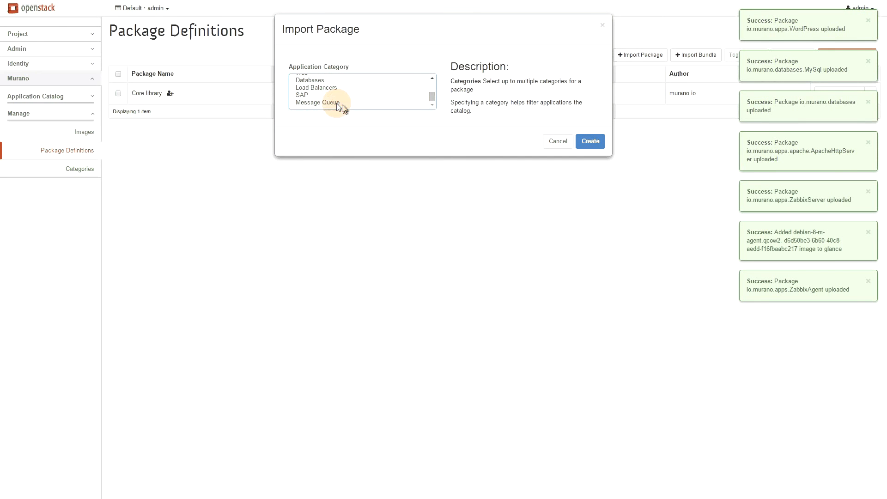
{"action": "scroll", "coordinate": [306, 100], "scroll_direction": "up", "scroll_amount": 2}
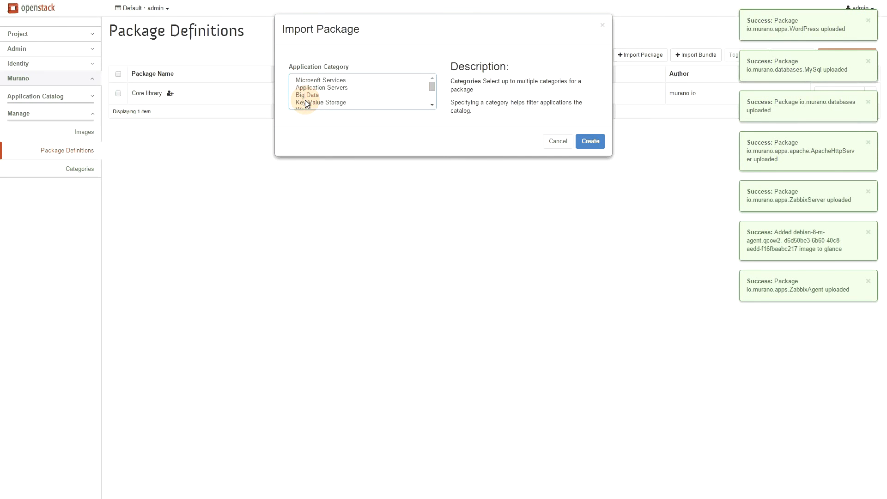
Select the Web and Databases categories and create the WordPress package
{"action": "left_click", "coordinate": [336, 80]}
{"action": "left_click", "coordinate": [336, 88]}
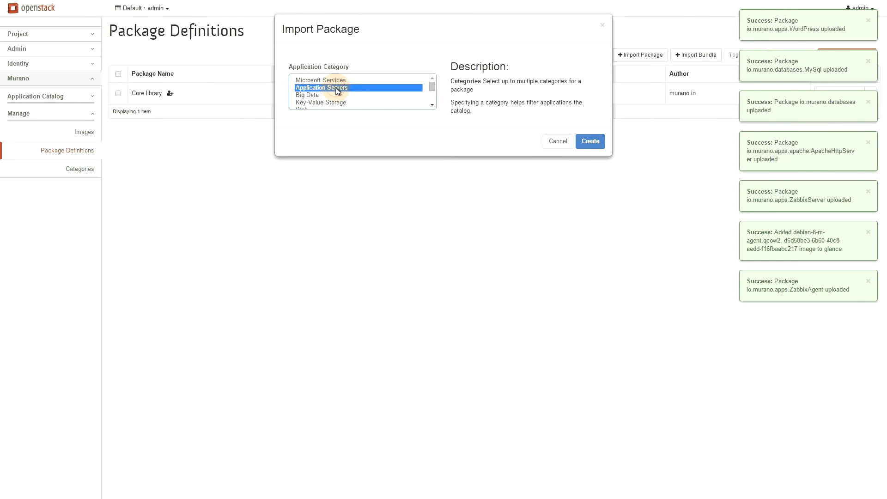
{"action": "scroll", "coordinate": [323, 95], "scroll_direction": "down", "scroll_amount": 2}
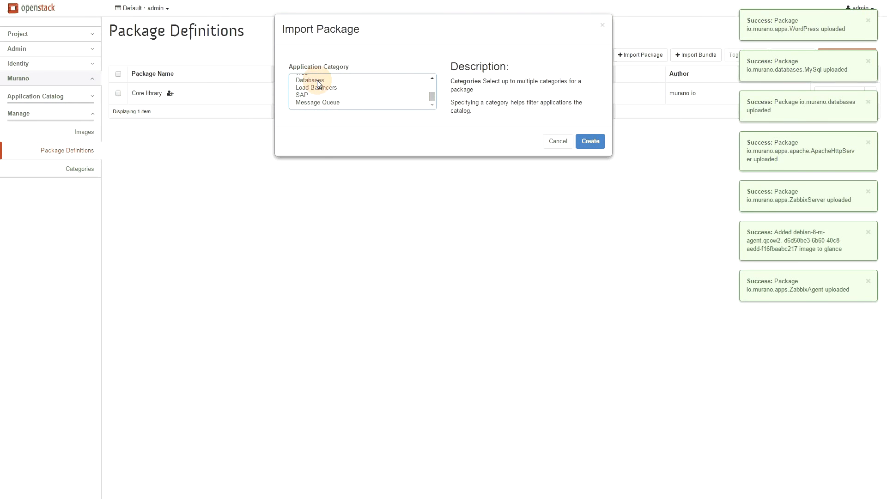
{"action": "left_click", "coordinate": [317, 80], "text": "ctrl"}
{"action": "scroll", "coordinate": [358, 98], "scroll_direction": "up", "scroll_amount": 2}
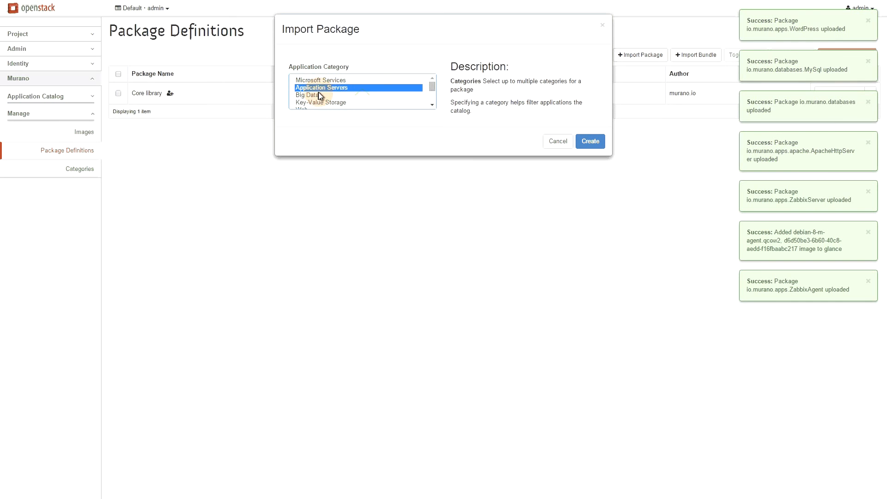
{"action": "scroll", "coordinate": [351, 94], "scroll_direction": "down", "scroll_amount": 2}
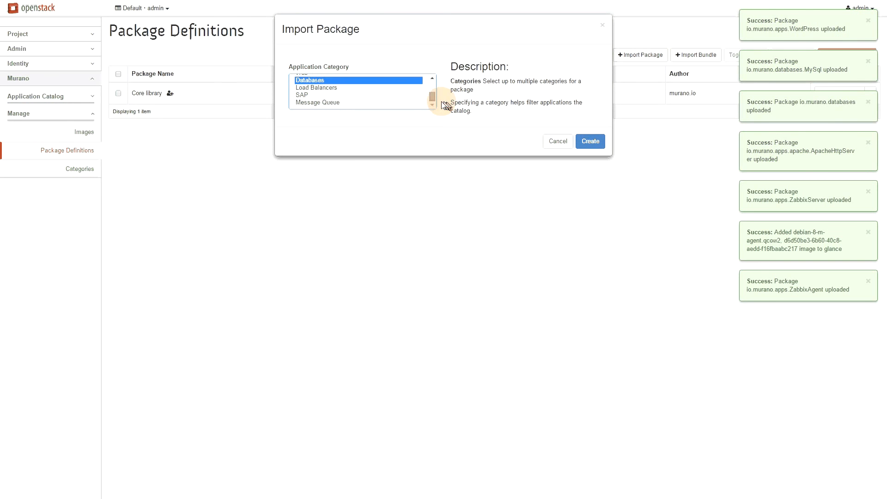
{"action": "left_click_drag", "start_coordinate": [433, 96], "coordinate": [432, 87]}
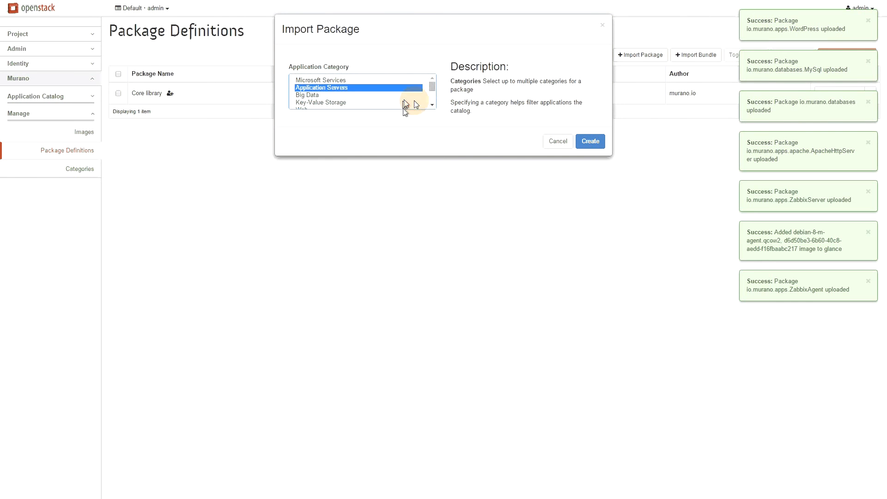
{"action": "left_click", "coordinate": [432, 104]}
{"action": "left_click", "coordinate": [300, 91], "text": "ctrl"}
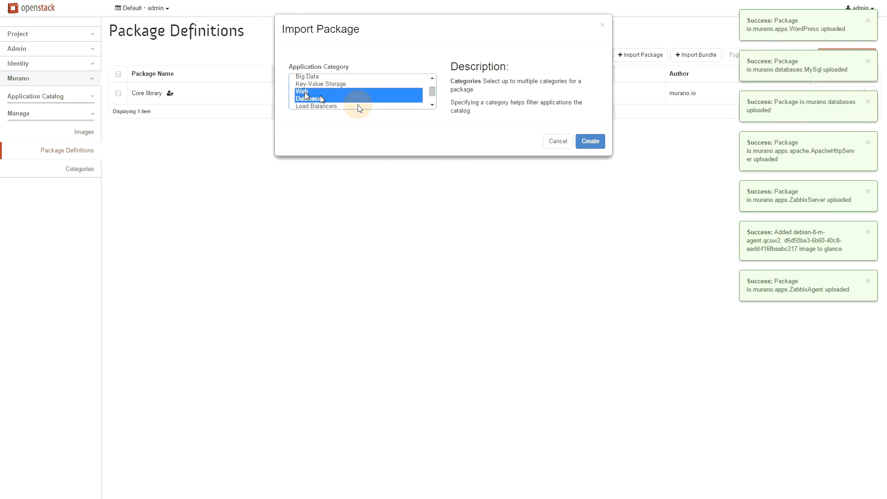
{"action": "left_click", "coordinate": [590, 140]}
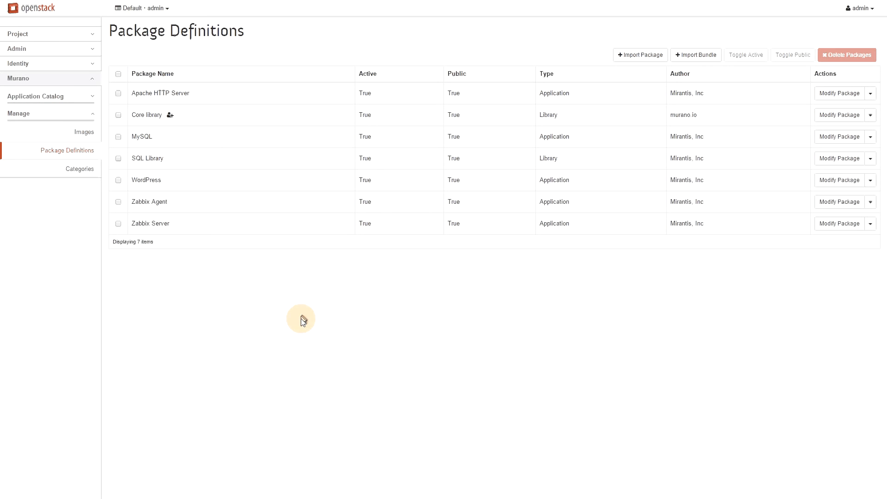
Open the Application Catalog Environments list and choose Delete for the failed ostf test environment
{"action": "left_click", "coordinate": [42, 97]}
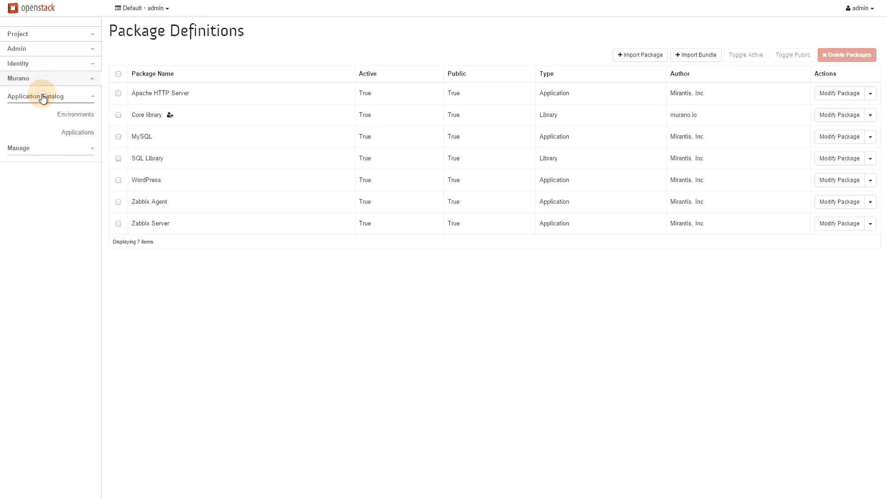
{"action": "left_click", "coordinate": [65, 114]}
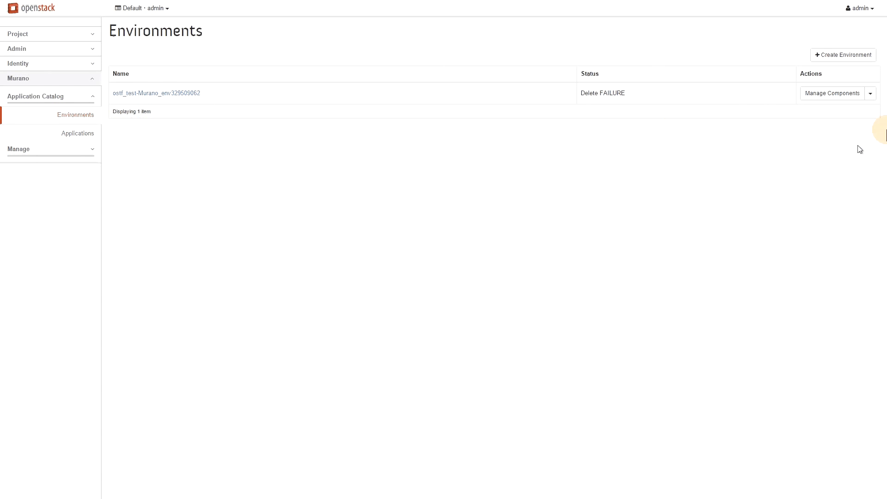
{"action": "left_click", "coordinate": [870, 93]}
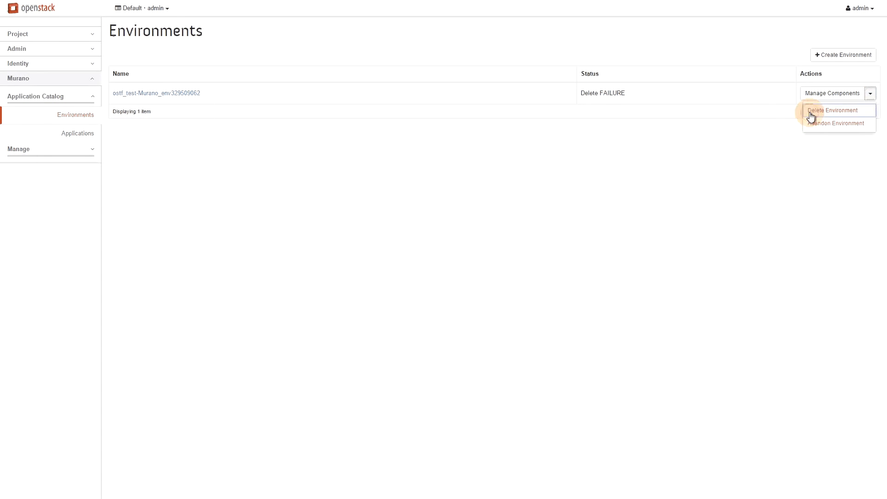
{"action": "left_click", "coordinate": [831, 111]}
Confirm deletion of the failed ostf test environment
{"action": "left_click", "coordinate": [524, 83]}
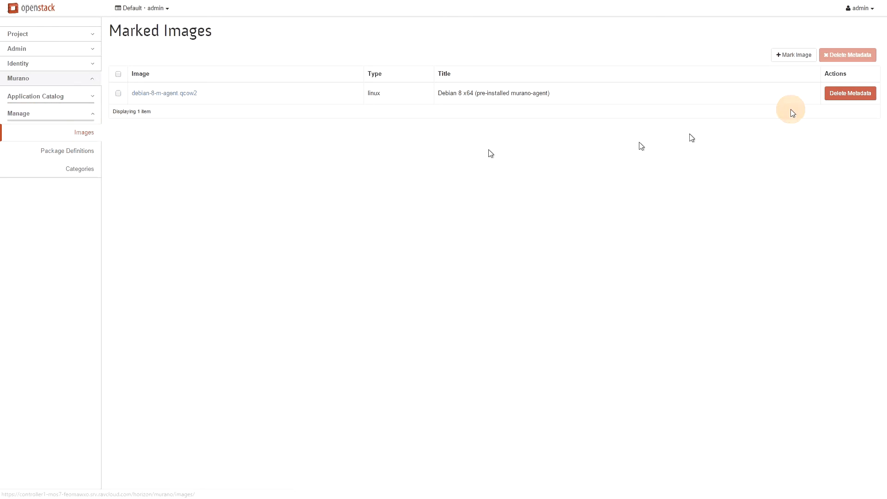
Mark the Murano test image as Generic Linux with the title 'Murano Test Agent'
{"action": "left_click", "coordinate": [793, 55]}
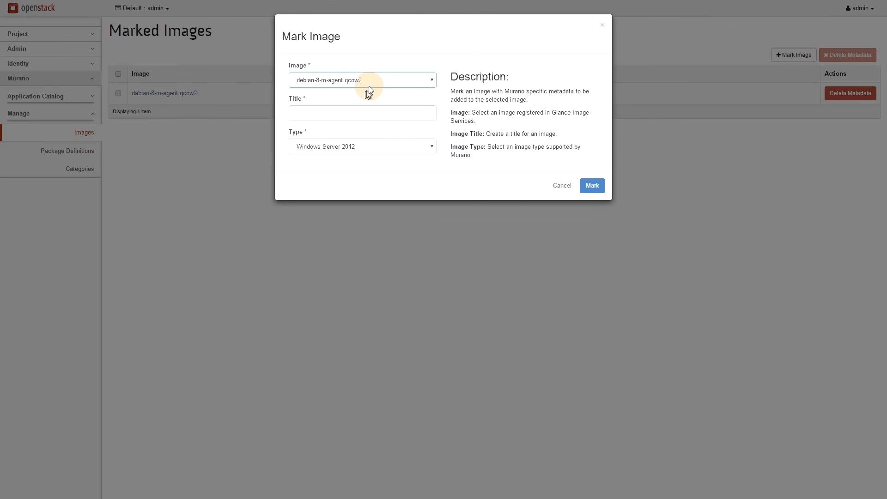
{"action": "left_click", "coordinate": [375, 86]}
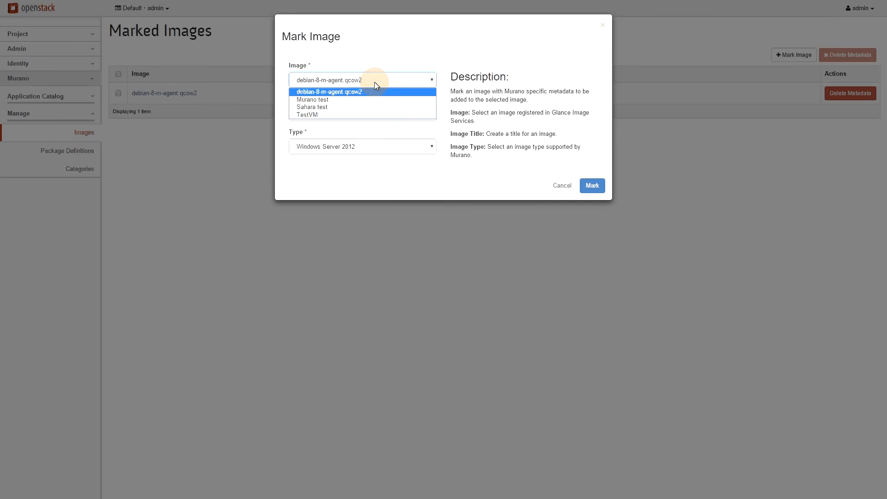
{"action": "left_click", "coordinate": [356, 99]}
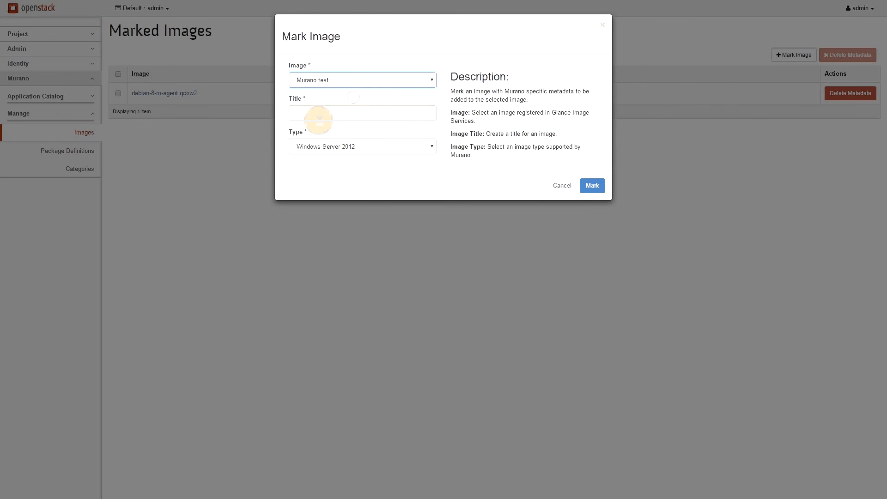
{"action": "left_click", "coordinate": [319, 113]}
{"action": "type", "text": "Muran"}
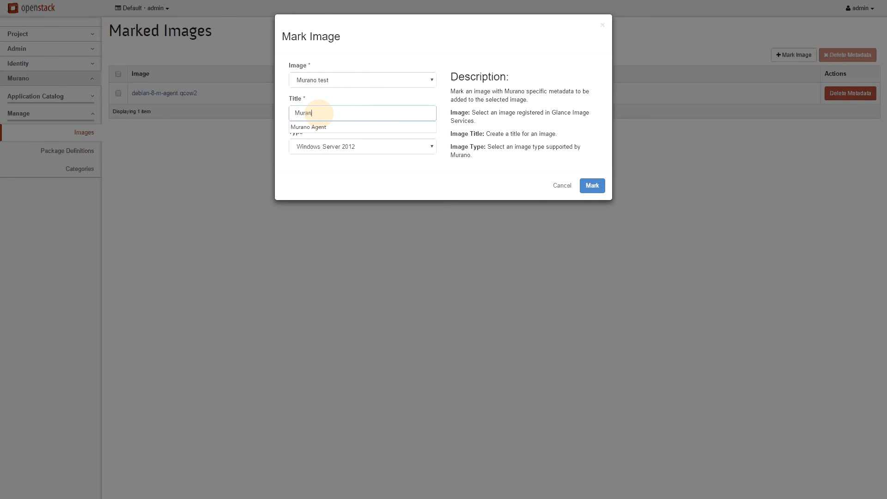
{"action": "type", "text": "o Test Agent"}
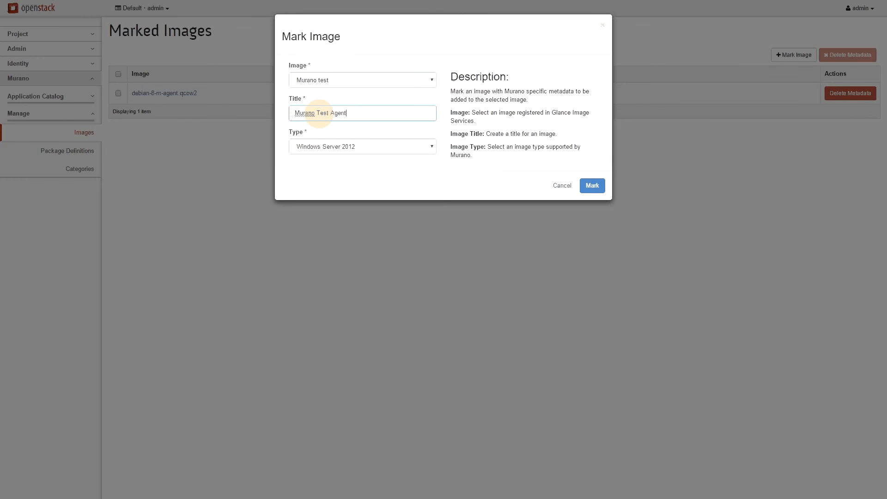
{"action": "left_click", "coordinate": [363, 141]}
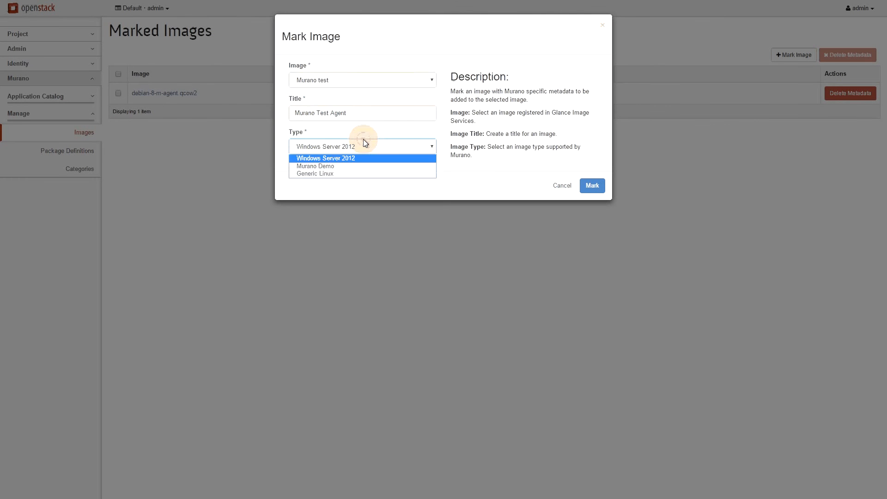
{"action": "left_click", "coordinate": [337, 173]}
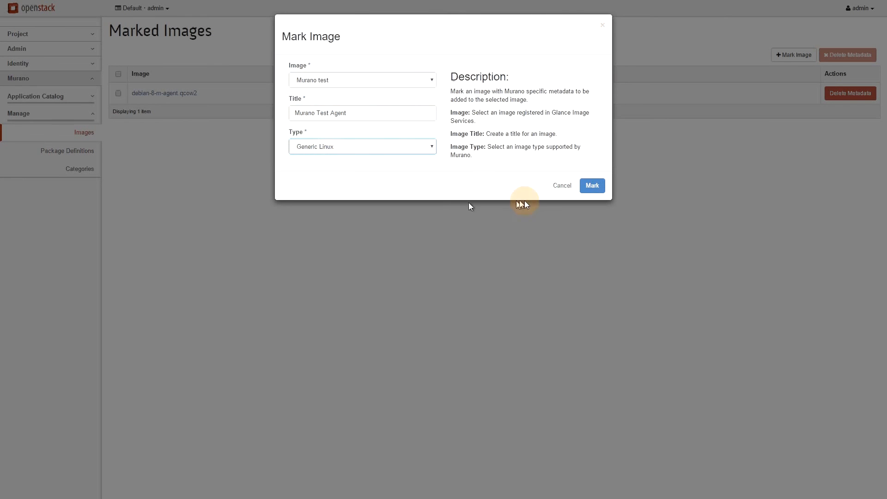
{"action": "left_click", "coordinate": [592, 186]}
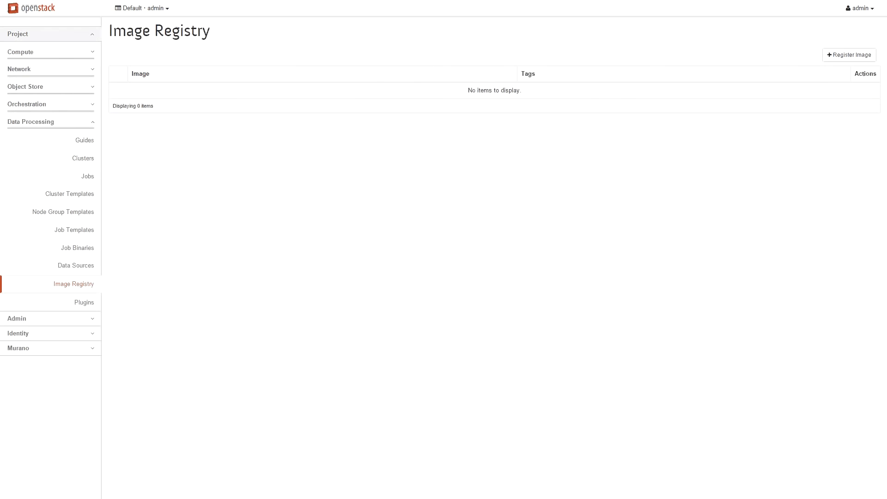
Go to the Data Processing Image Registry and start a new image registration
{"action": "left_click", "coordinate": [282, 247]}
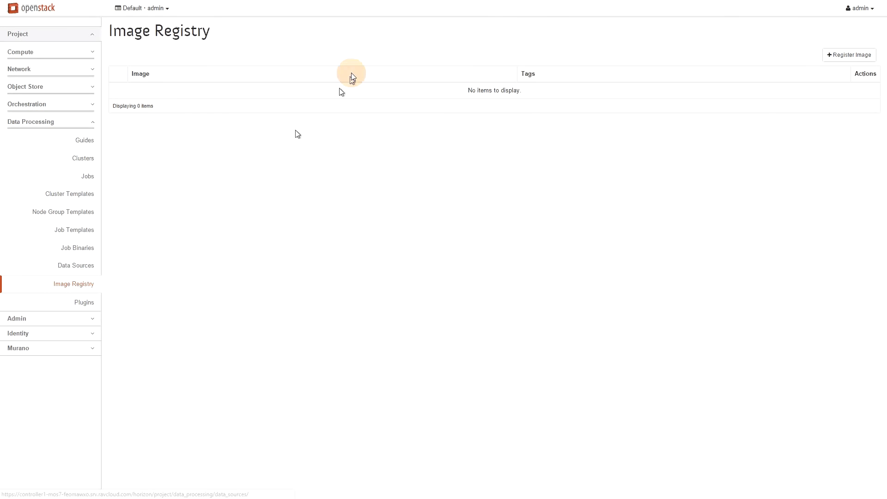
{"action": "left_click", "coordinate": [851, 55]}
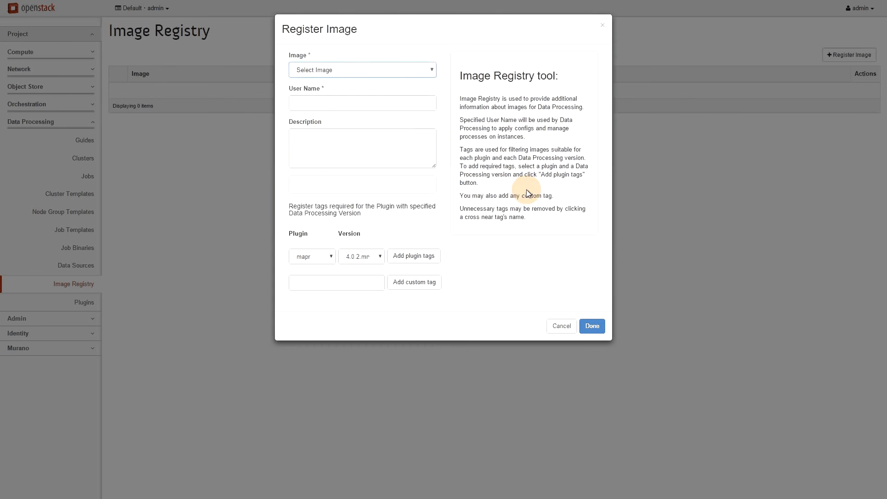
Choose the Sahara test image with user name ubuntu and description 'sahara ostf test image'
{"action": "left_click", "coordinate": [359, 73]}
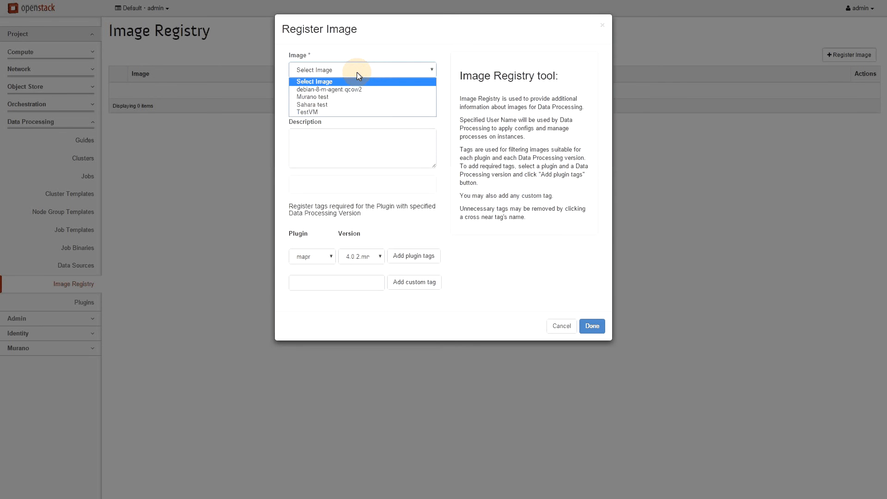
{"action": "left_click", "coordinate": [344, 105]}
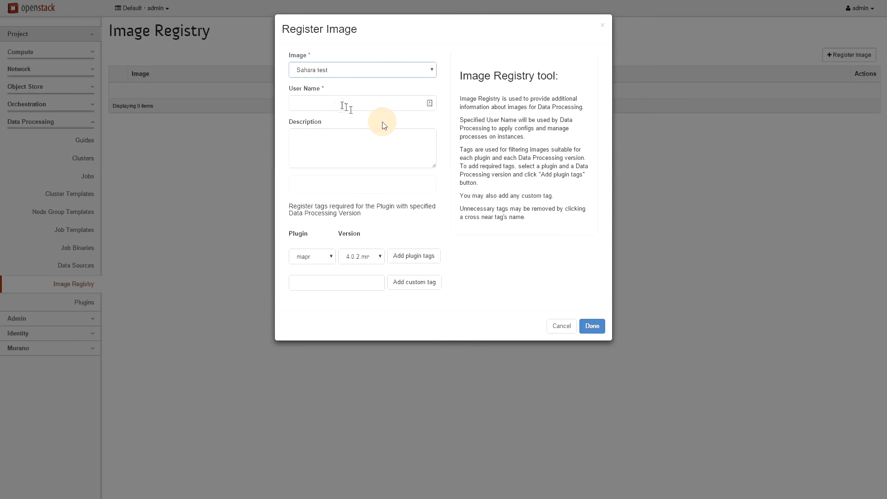
{"action": "left_click", "coordinate": [313, 101]}
{"action": "type", "text": "ubuntu"}
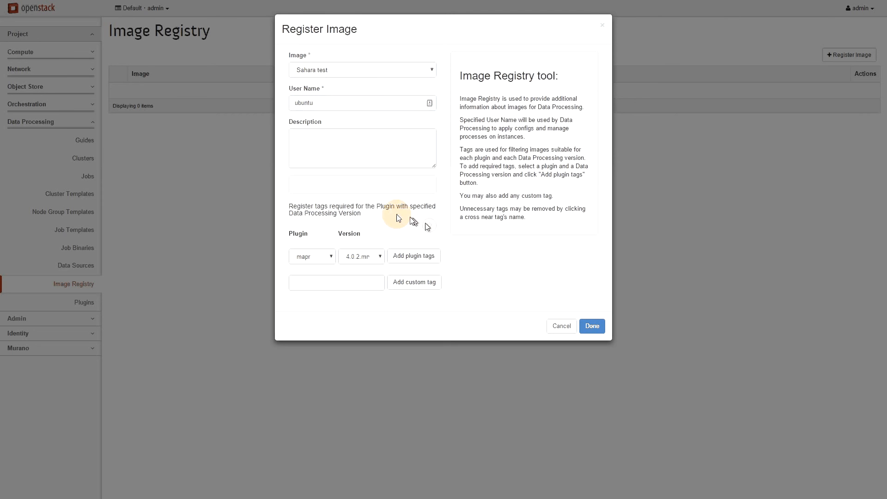
{"action": "left_click", "coordinate": [343, 136]}
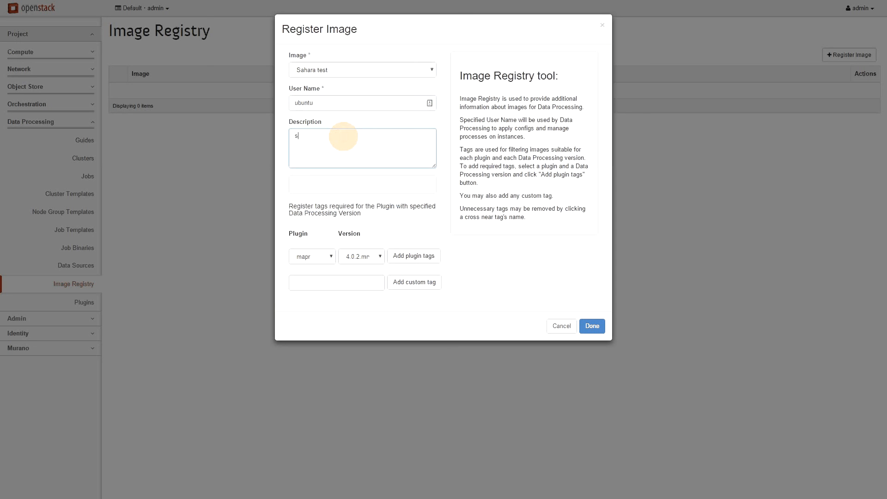
{"action": "type", "text": "sahara ostf etst ia"}
{"action": "key", "text": "BackSpace"}
{"action": "type", "text": "mage"}
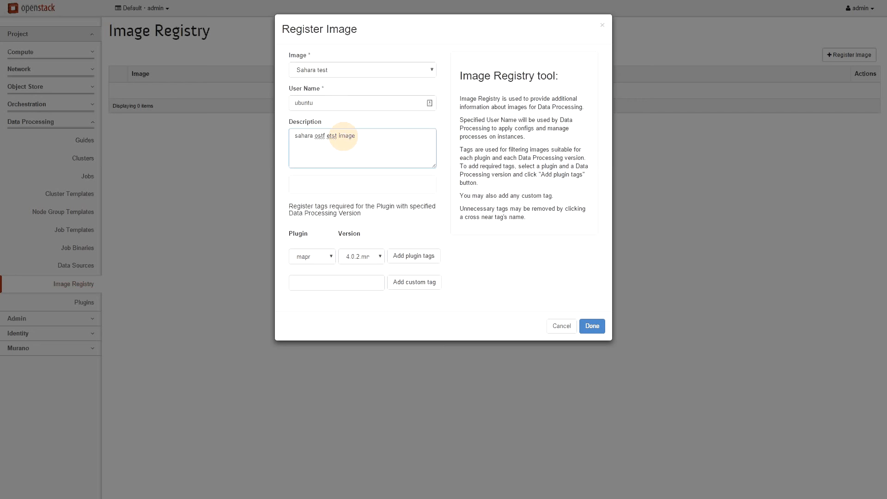
{"action": "double_click", "coordinate": [331, 135]}
{"action": "key", "text": "BackSpace"}
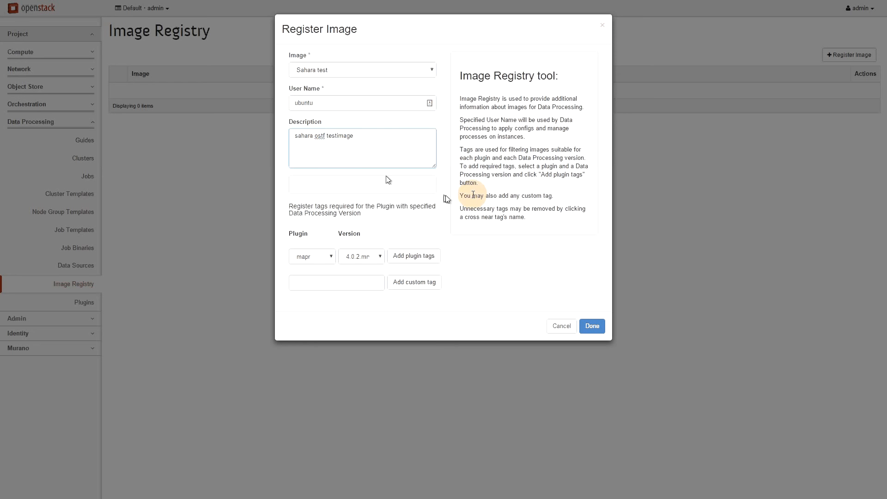
{"action": "type", "text": "test"}
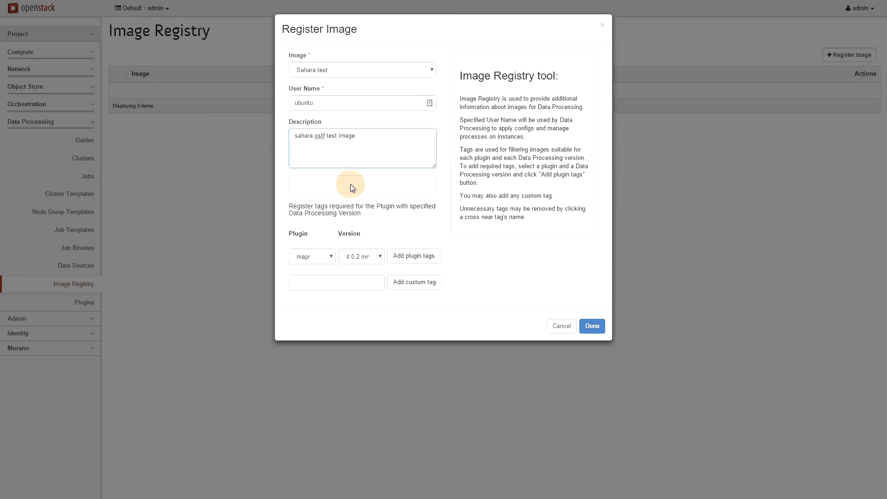
Add the vanilla 2.6.0 plugin tags and complete the registration
{"action": "left_click", "coordinate": [331, 262]}
{"action": "left_click", "coordinate": [319, 290]}
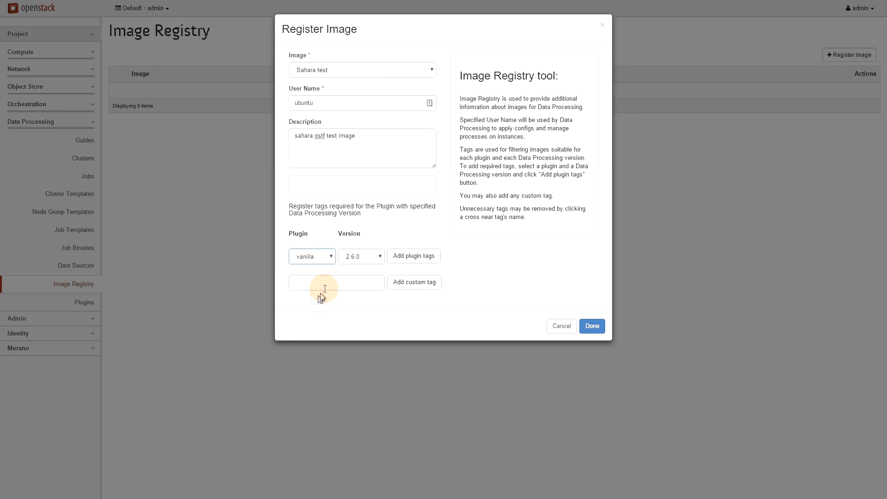
{"action": "left_click", "coordinate": [369, 257]}
{"action": "left_click", "coordinate": [371, 255]}
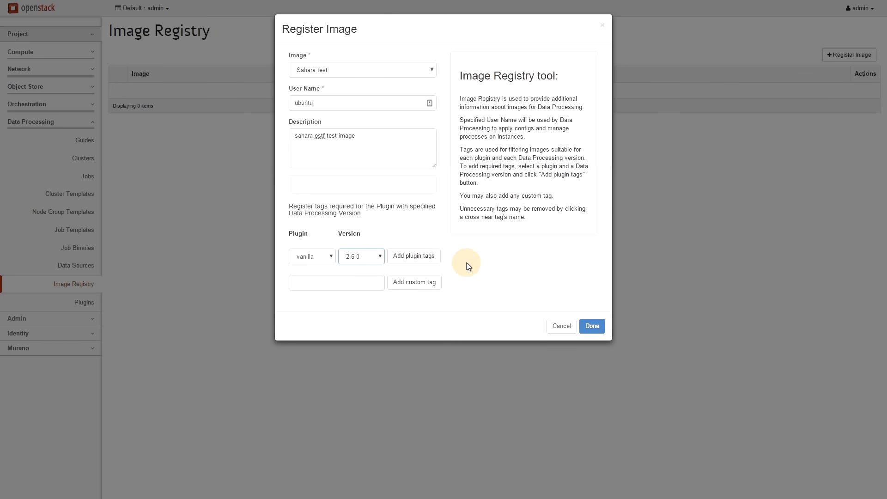
{"action": "left_click", "coordinate": [416, 257]}
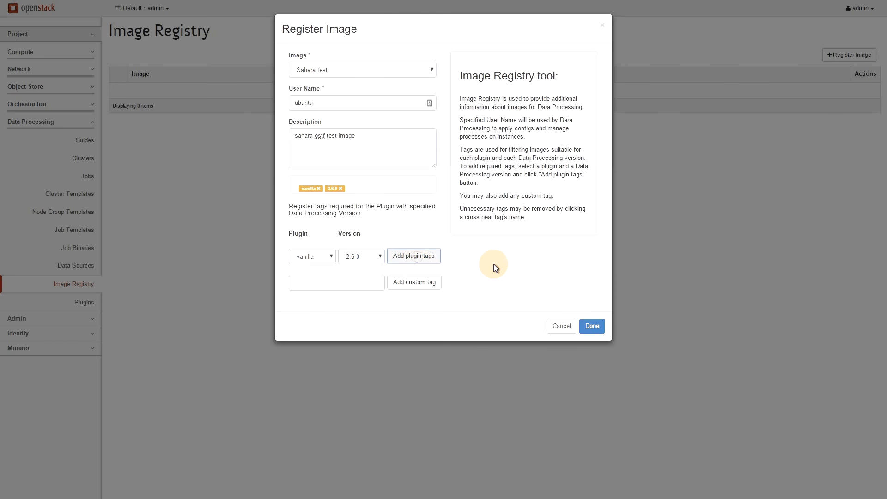
{"action": "left_click", "coordinate": [594, 328]}
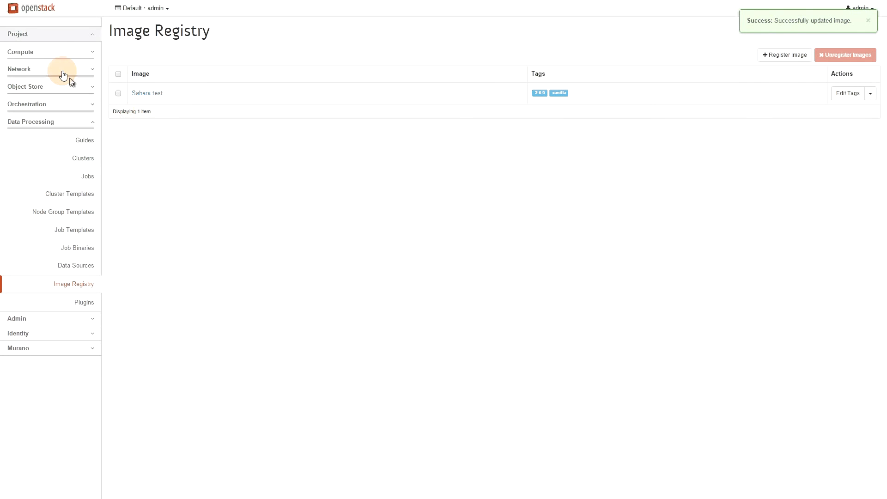
Navigate to the project's Compute Overview page from the sidebar
{"action": "left_click", "coordinate": [70, 37]}
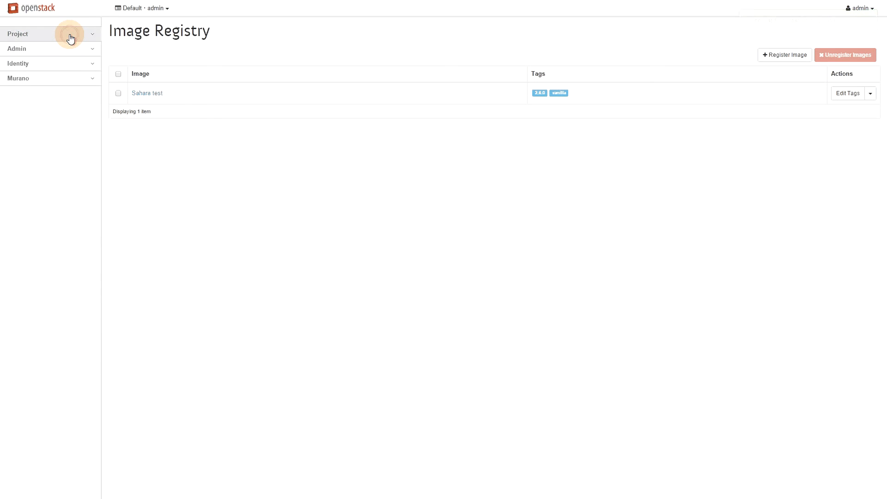
{"action": "left_click", "coordinate": [67, 36]}
{"action": "left_click", "coordinate": [68, 51]}
{"action": "left_click", "coordinate": [84, 70]}
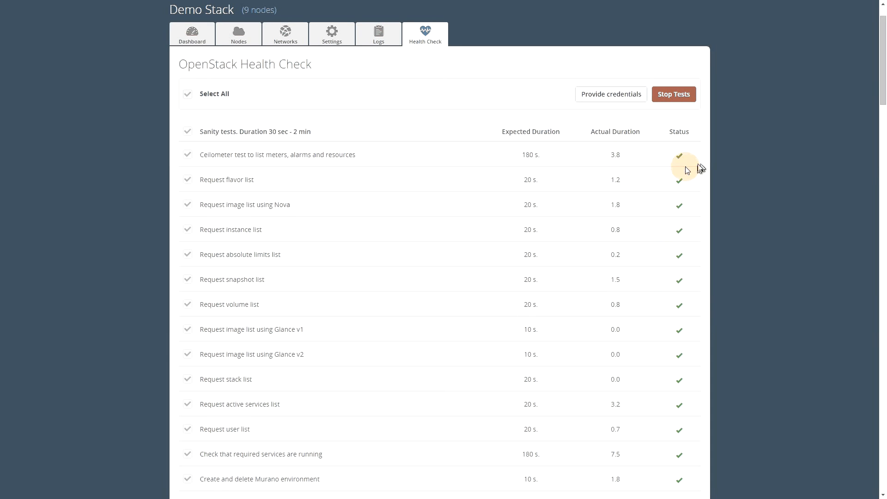
{"action": "scroll", "coordinate": [313, 181], "scroll_direction": "down", "scroll_amount": 5}
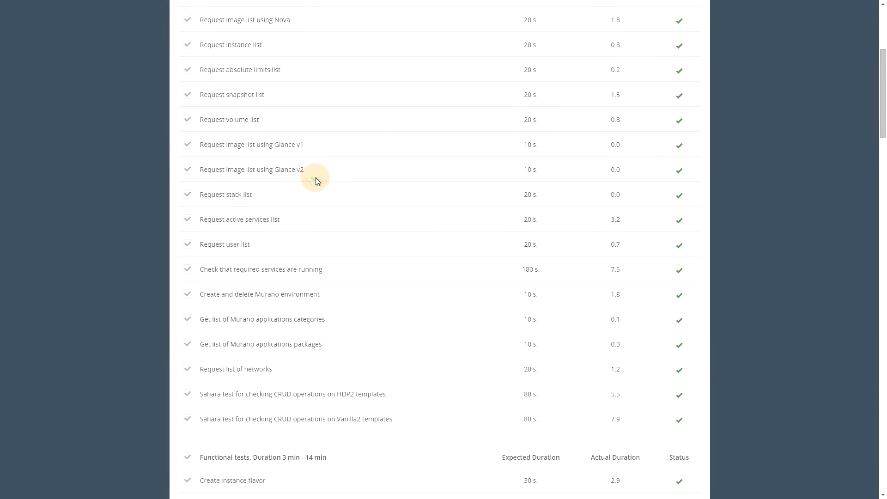
{"action": "scroll", "coordinate": [316, 180], "scroll_direction": "down", "scroll_amount": 4}
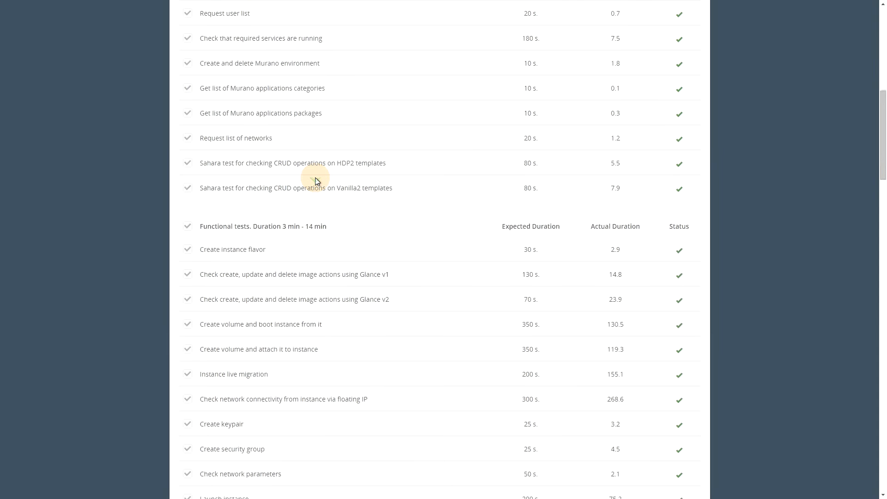
{"action": "scroll", "coordinate": [316, 180], "scroll_direction": "down", "scroll_amount": 2}
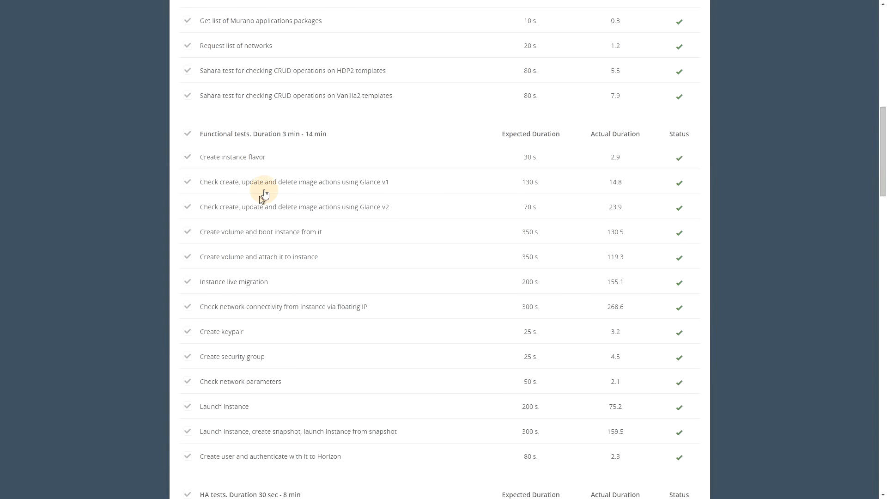
{"action": "scroll", "coordinate": [404, 307], "scroll_direction": "down", "scroll_amount": 3}
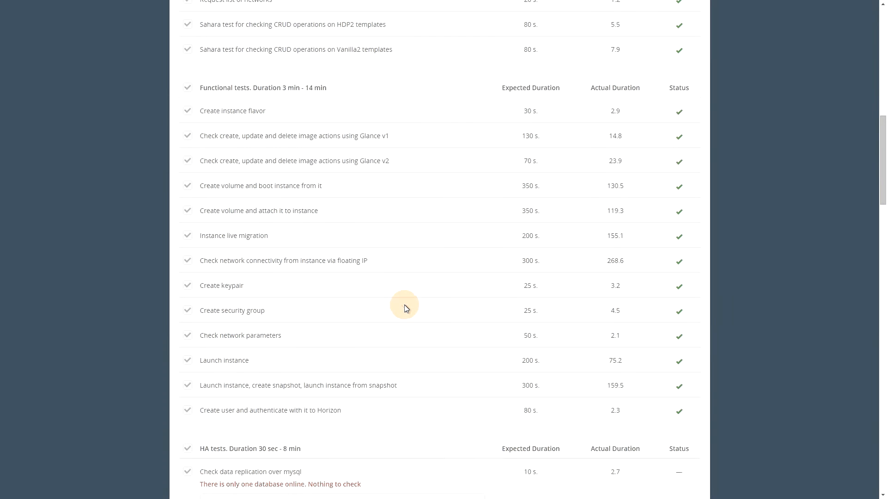
{"action": "scroll", "coordinate": [416, 304], "scroll_direction": "down", "scroll_amount": 5}
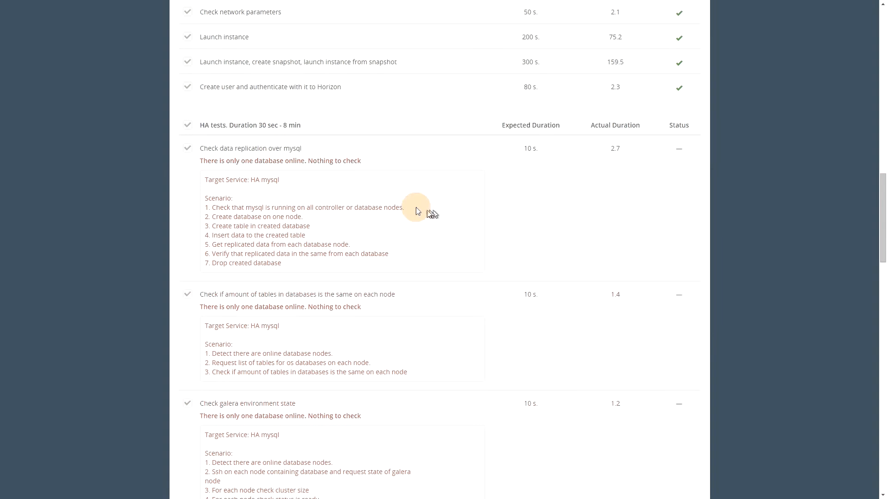
{"action": "scroll", "coordinate": [296, 206], "scroll_direction": "down", "scroll_amount": 1}
{"action": "scroll", "coordinate": [295, 185], "scroll_direction": "down", "scroll_amount": 7}
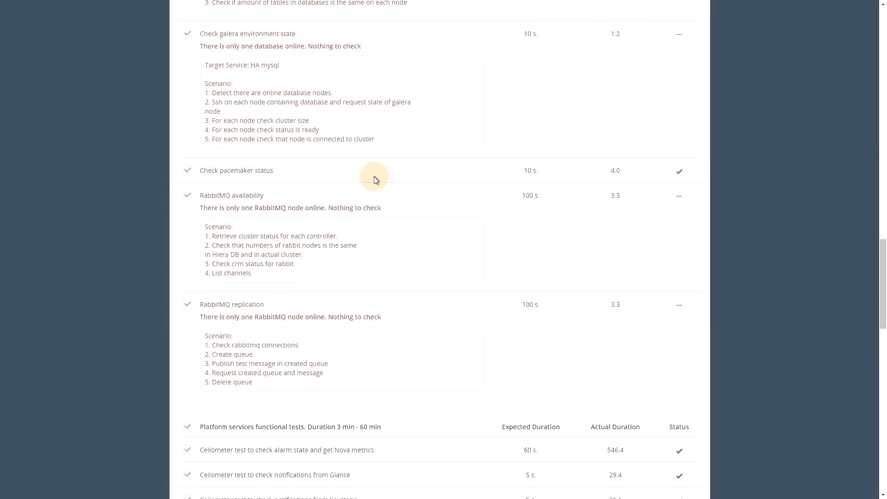
{"action": "scroll", "coordinate": [374, 179], "scroll_direction": "down", "scroll_amount": 4}
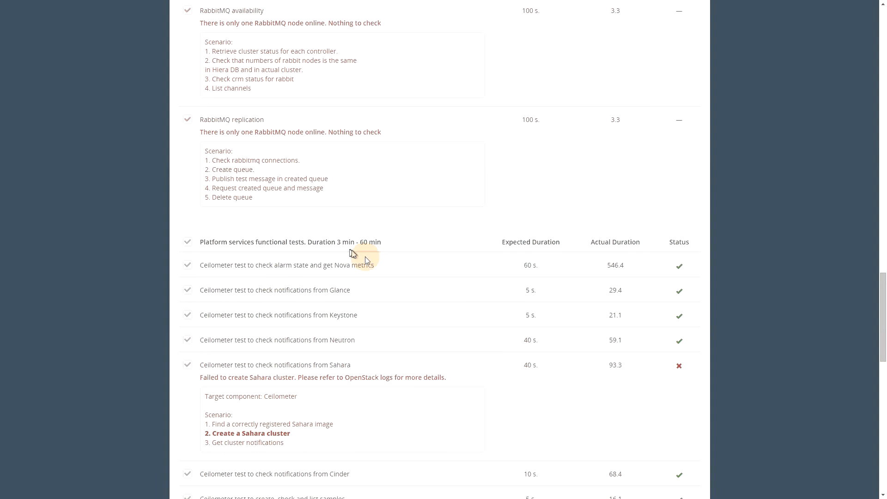
{"action": "scroll", "coordinate": [450, 284], "scroll_direction": "down", "scroll_amount": 3}
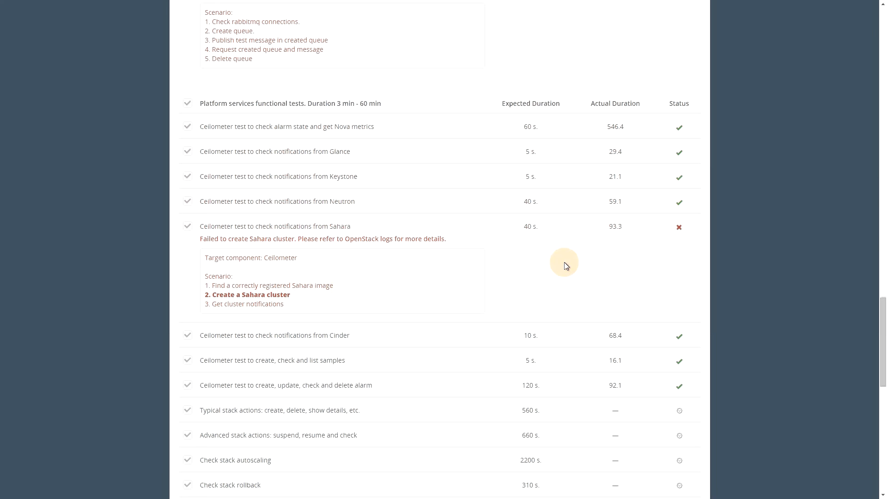
{"action": "scroll", "coordinate": [565, 265], "scroll_direction": "down", "scroll_amount": 3}
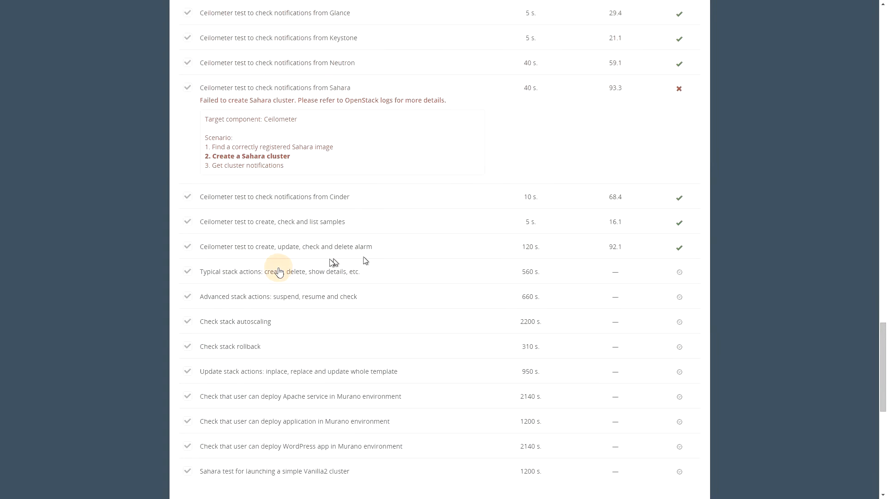
{"action": "scroll", "coordinate": [285, 269], "scroll_direction": "down", "scroll_amount": 2}
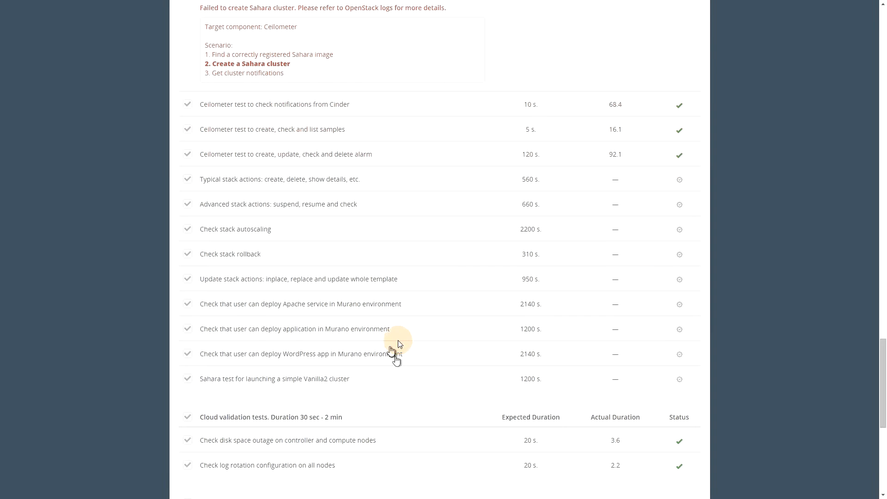
{"action": "scroll", "coordinate": [374, 344], "scroll_direction": "down", "scroll_amount": 1}
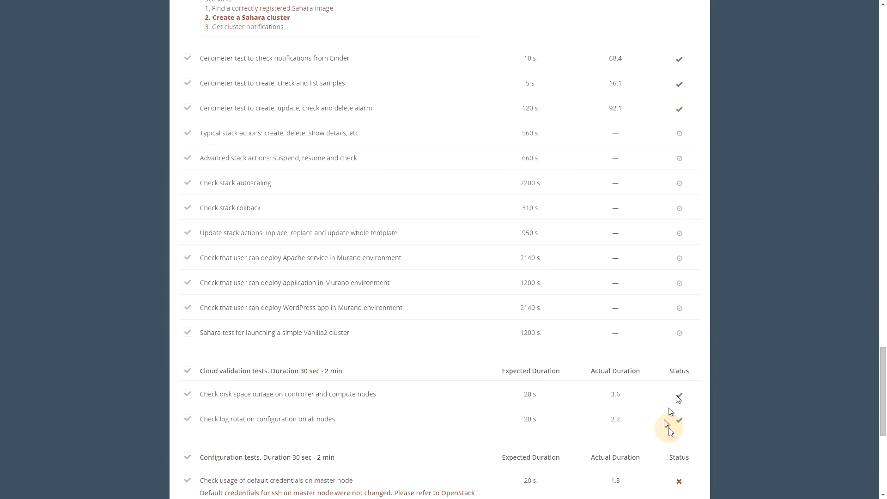
{"action": "scroll", "coordinate": [432, 383], "scroll_direction": "down", "scroll_amount": 4}
{"action": "scroll", "coordinate": [446, 373], "scroll_direction": "down", "scroll_amount": 2}
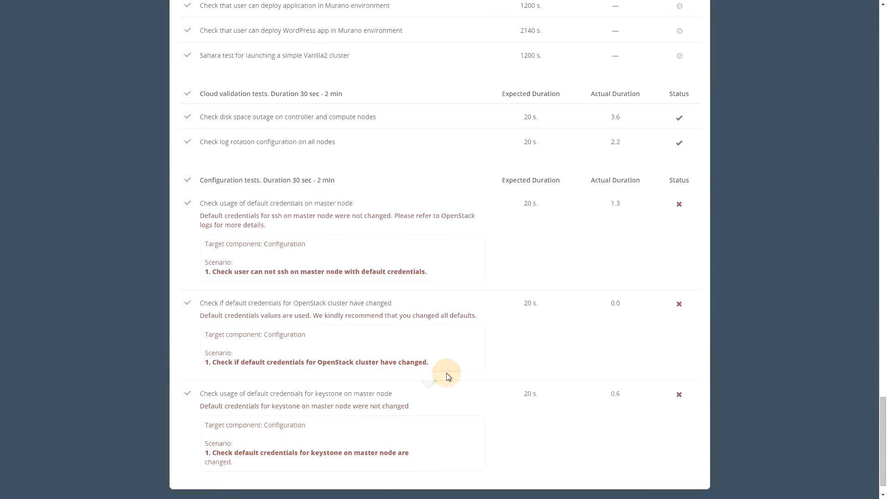
{"action": "scroll", "coordinate": [591, 313], "scroll_direction": "down", "scroll_amount": 1}
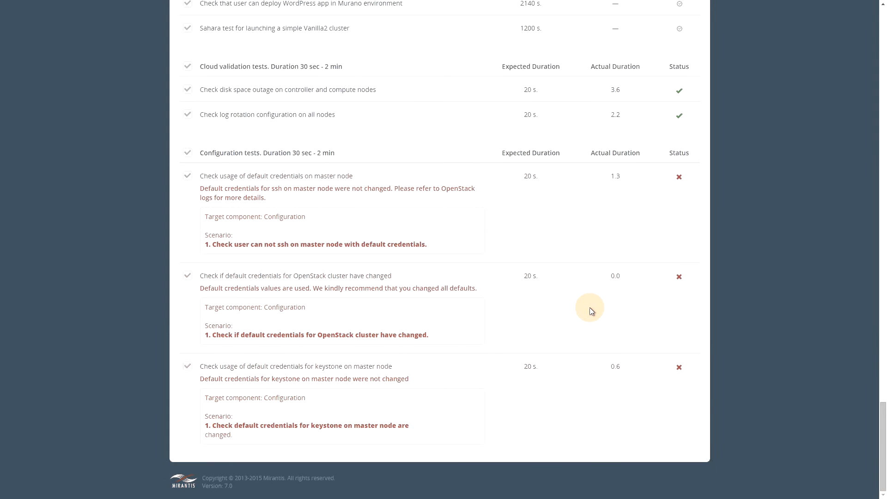
{"action": "scroll", "coordinate": [589, 307], "scroll_direction": "up", "scroll_amount": 7}
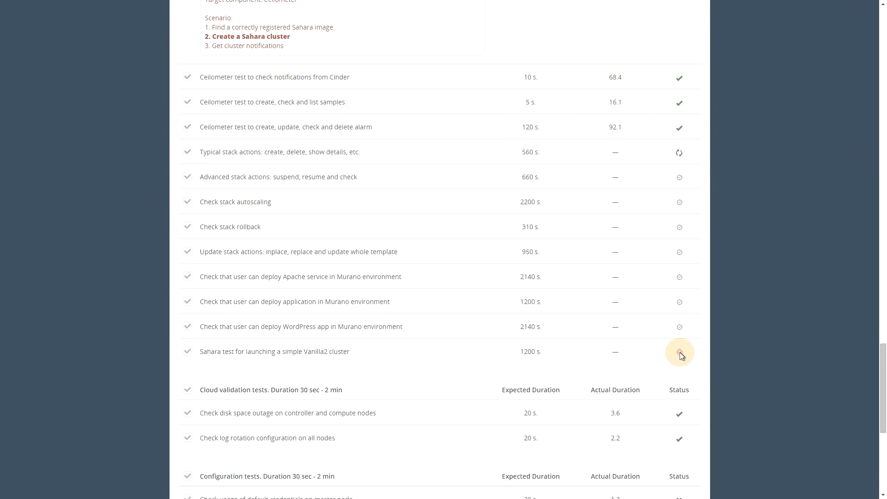
{"action": "scroll", "coordinate": [549, 347], "scroll_direction": "up", "scroll_amount": 5}
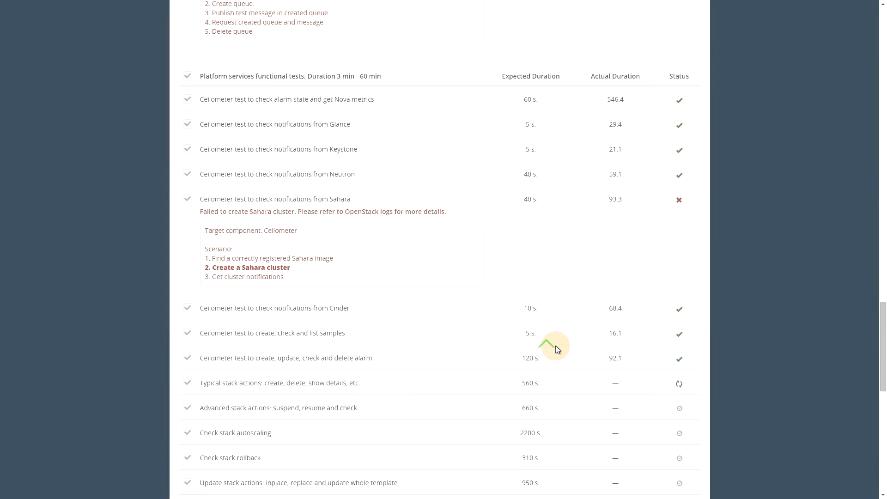
{"action": "scroll", "coordinate": [561, 347], "scroll_direction": "up", "scroll_amount": 20}
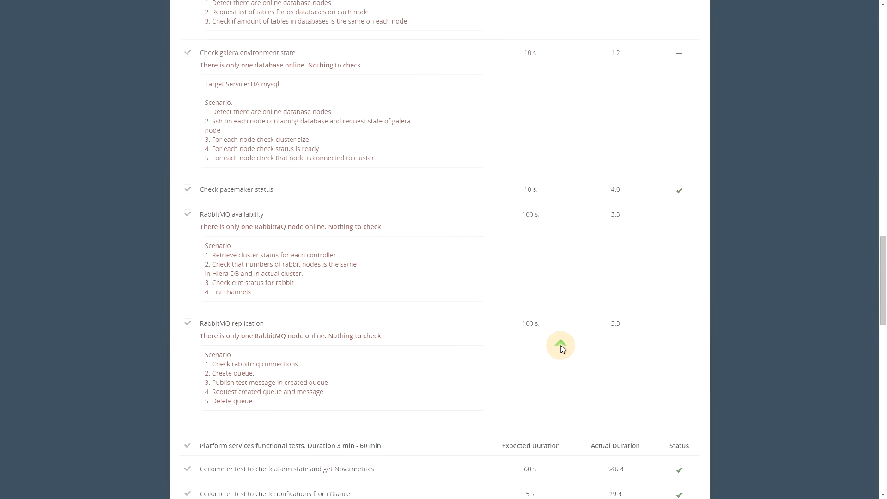
{"action": "scroll", "coordinate": [560, 347], "scroll_direction": "up", "scroll_amount": 20}
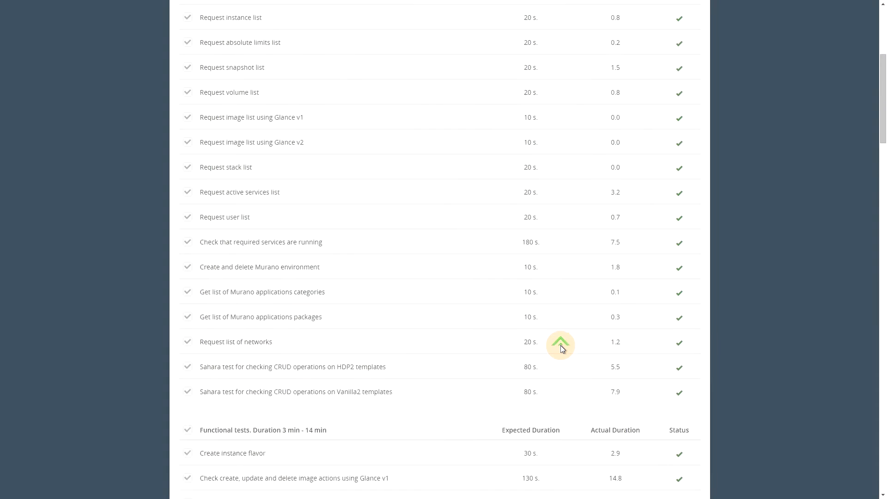
{"action": "scroll", "coordinate": [560, 347], "scroll_direction": "down", "scroll_amount": 20}
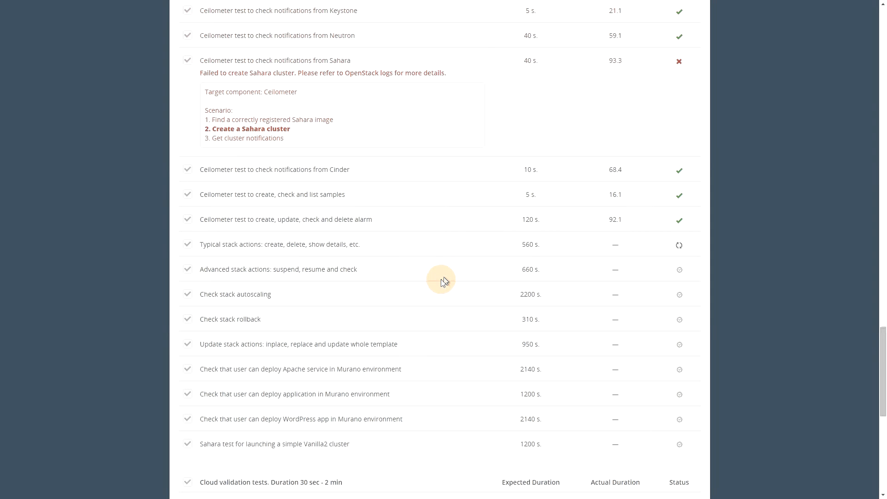
{"action": "scroll", "coordinate": [383, 272], "scroll_direction": "down", "scroll_amount": 3}
{"action": "scroll", "coordinate": [384, 273], "scroll_direction": "down", "scroll_amount": 3}
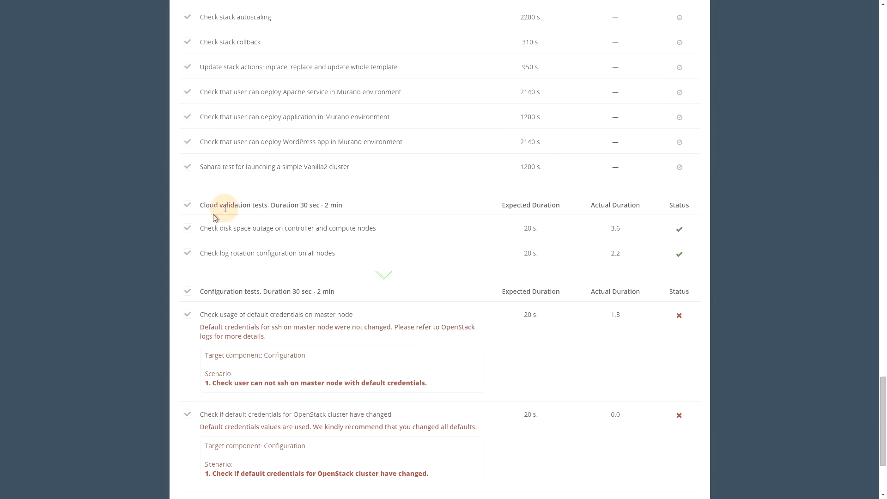
{"action": "scroll", "coordinate": [357, 204], "scroll_direction": "up", "scroll_amount": 20}
{"action": "scroll", "coordinate": [358, 204], "scroll_direction": "up", "scroll_amount": 15}
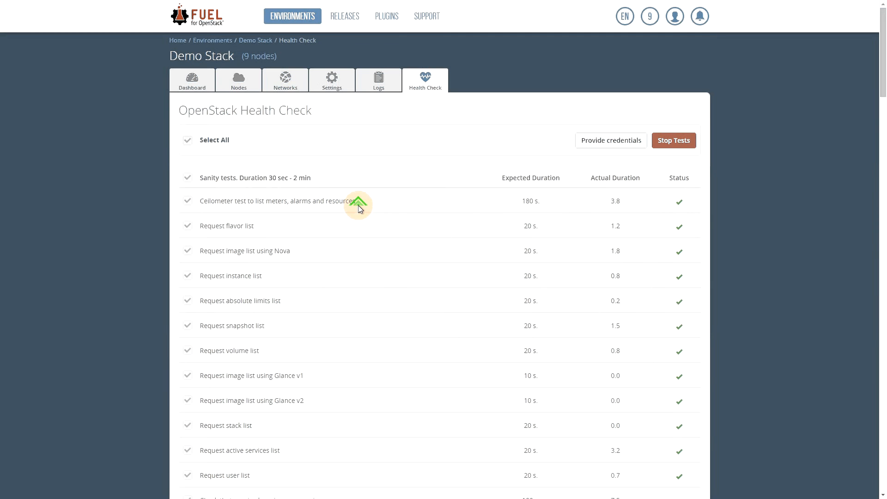